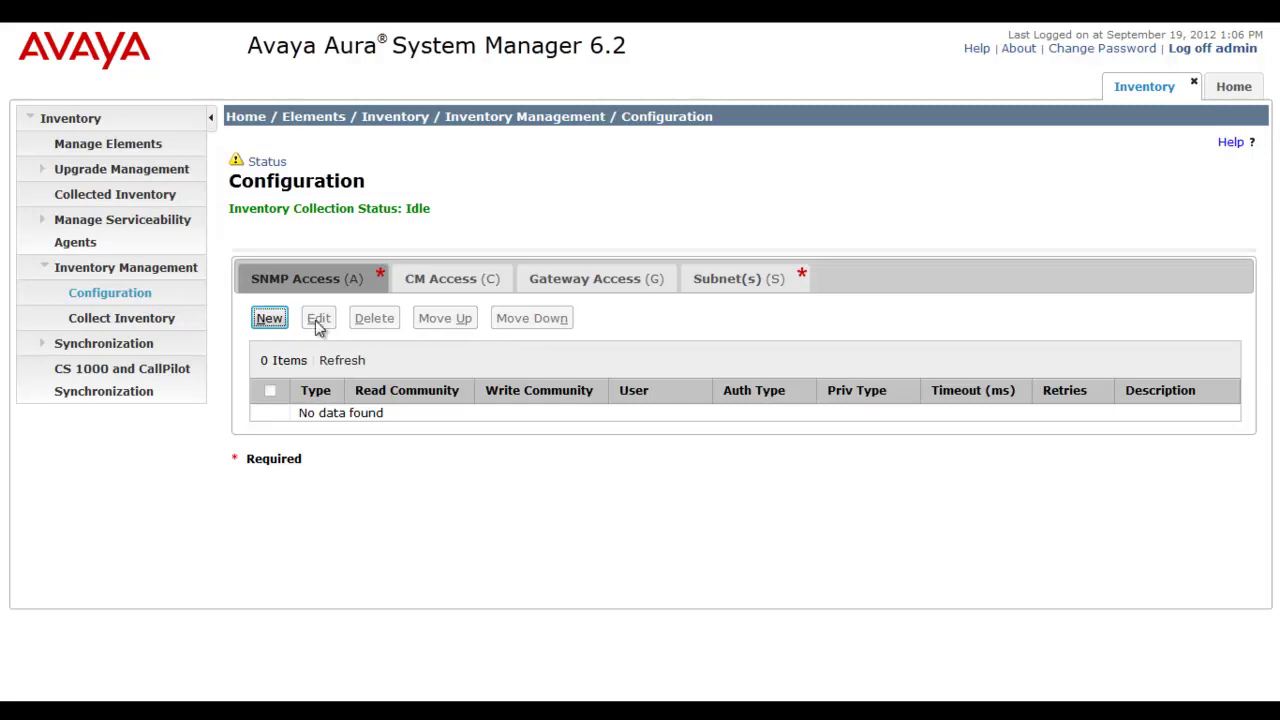
Add an SNMP V1 access entry with description B5800 and read community public.
click(272, 320)
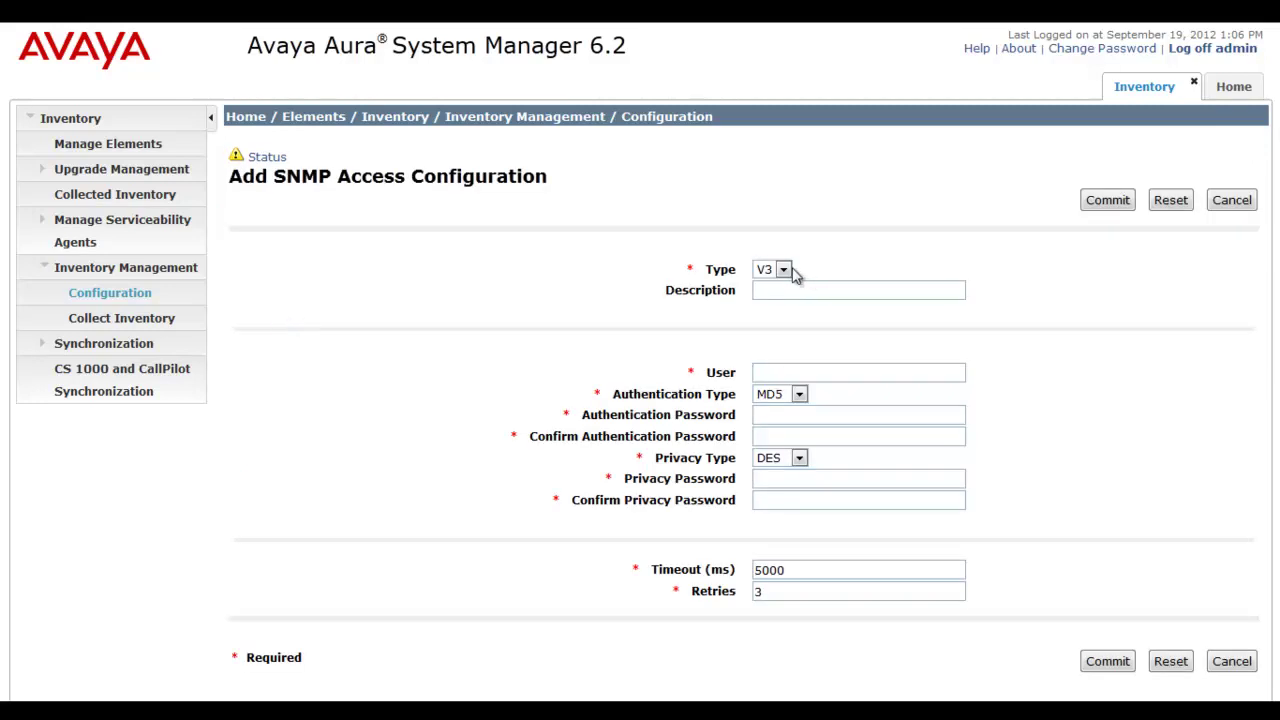
click(785, 270)
click(778, 284)
click(781, 288)
text(B5800)
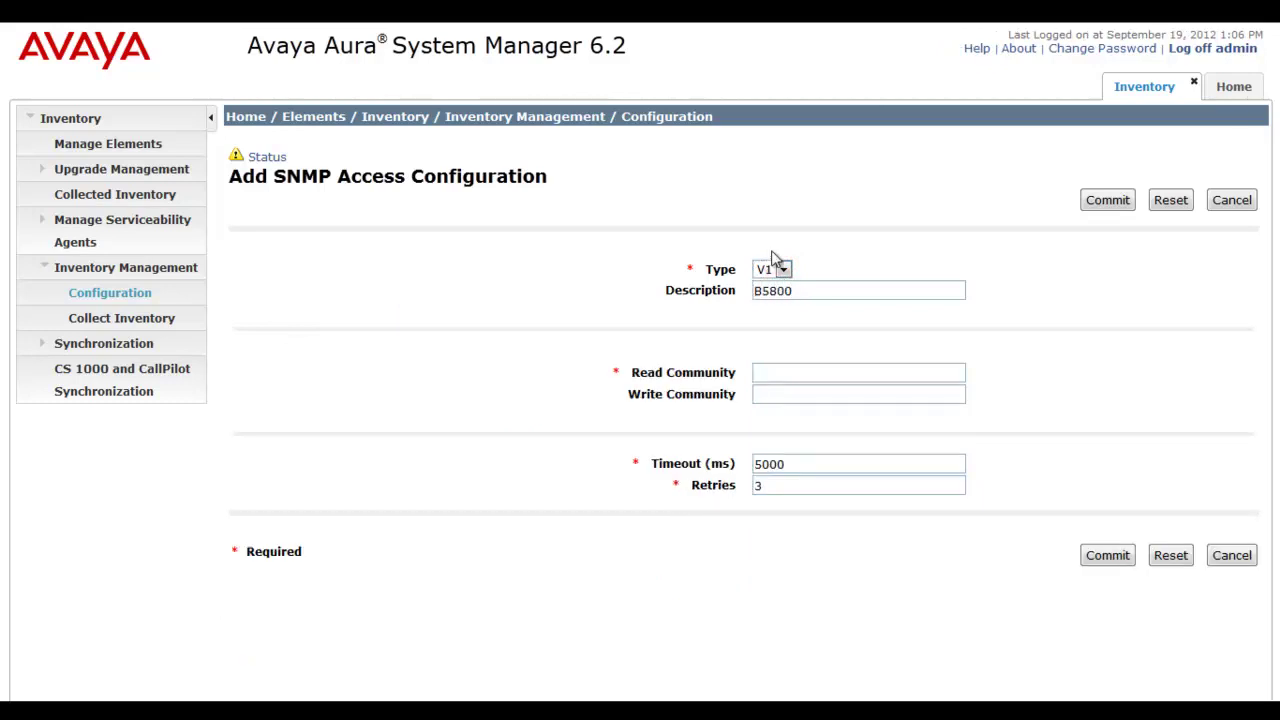
click(766, 370)
text(public)
click(803, 460)
click(1088, 555)
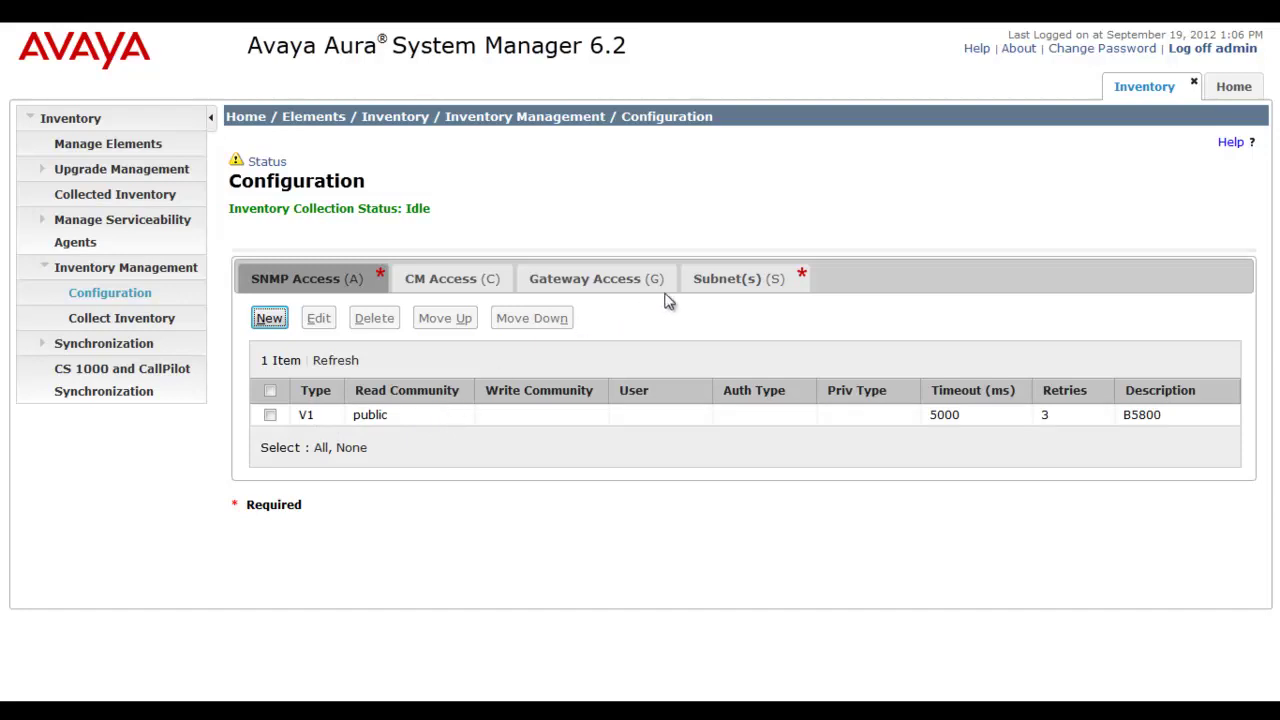
Create subnet 135.105.129.0, mask 255.255.255.0, with the B5800 gateway profile and V1 SNMP entry.
click(735, 285)
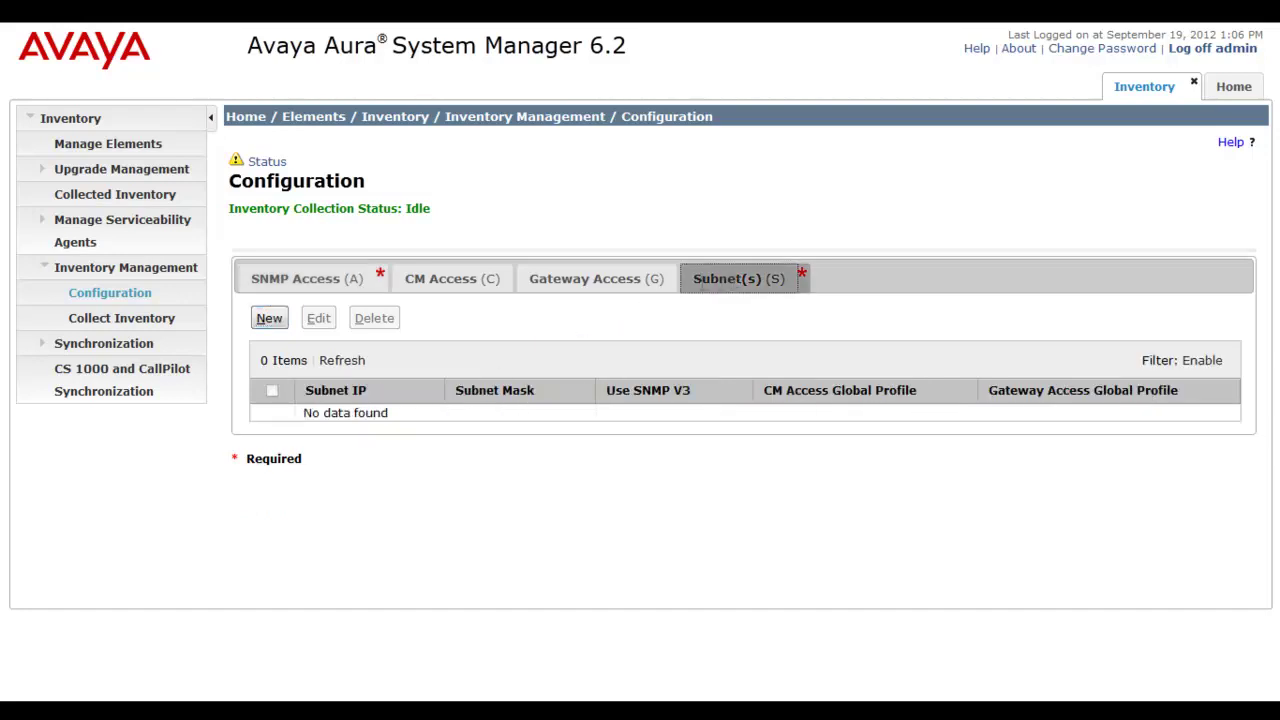
click(269, 320)
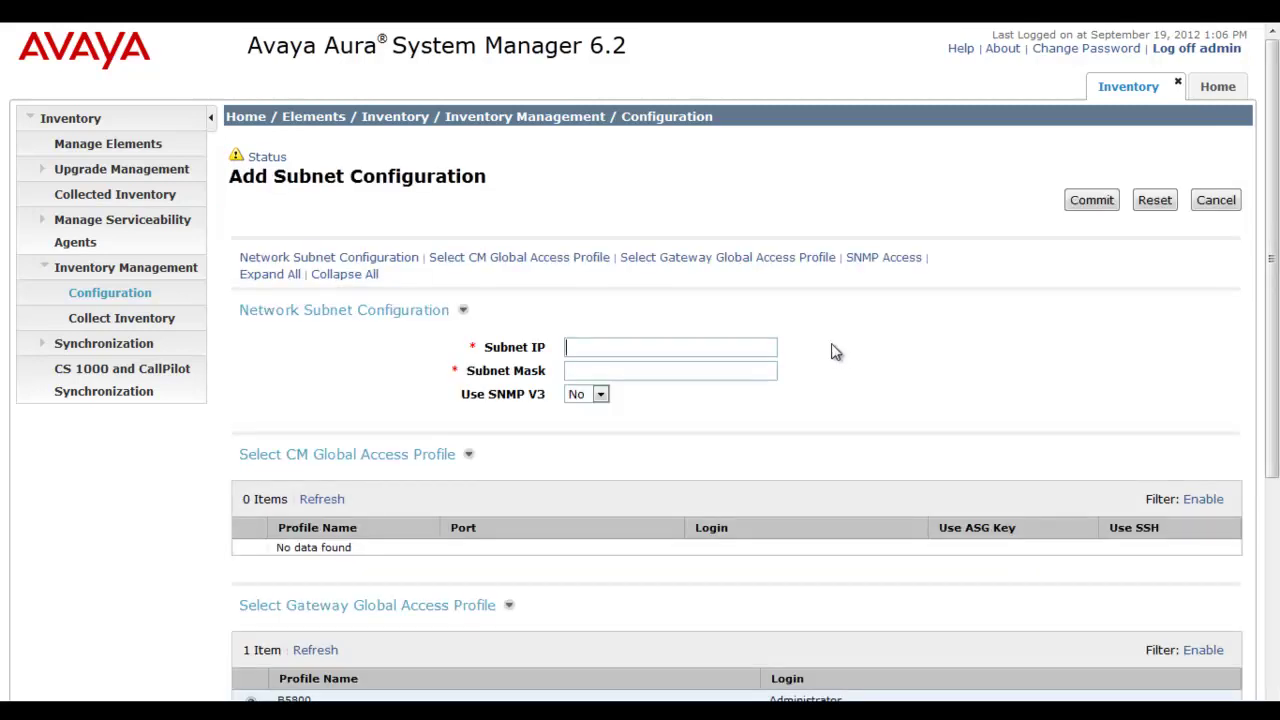
click(772, 346)
text(135)
text(.105.129)
text(.0)
text(255)
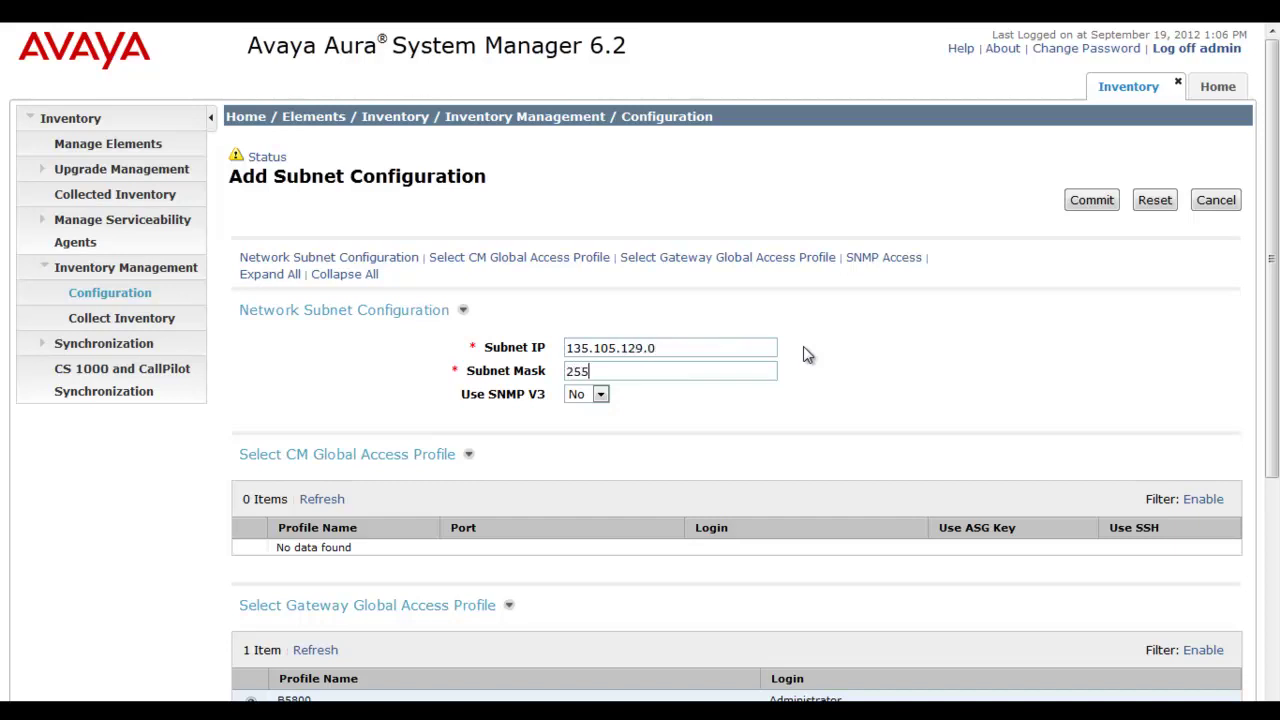
text(.255.255.0)
drag(1270, 356, 1272, 446)
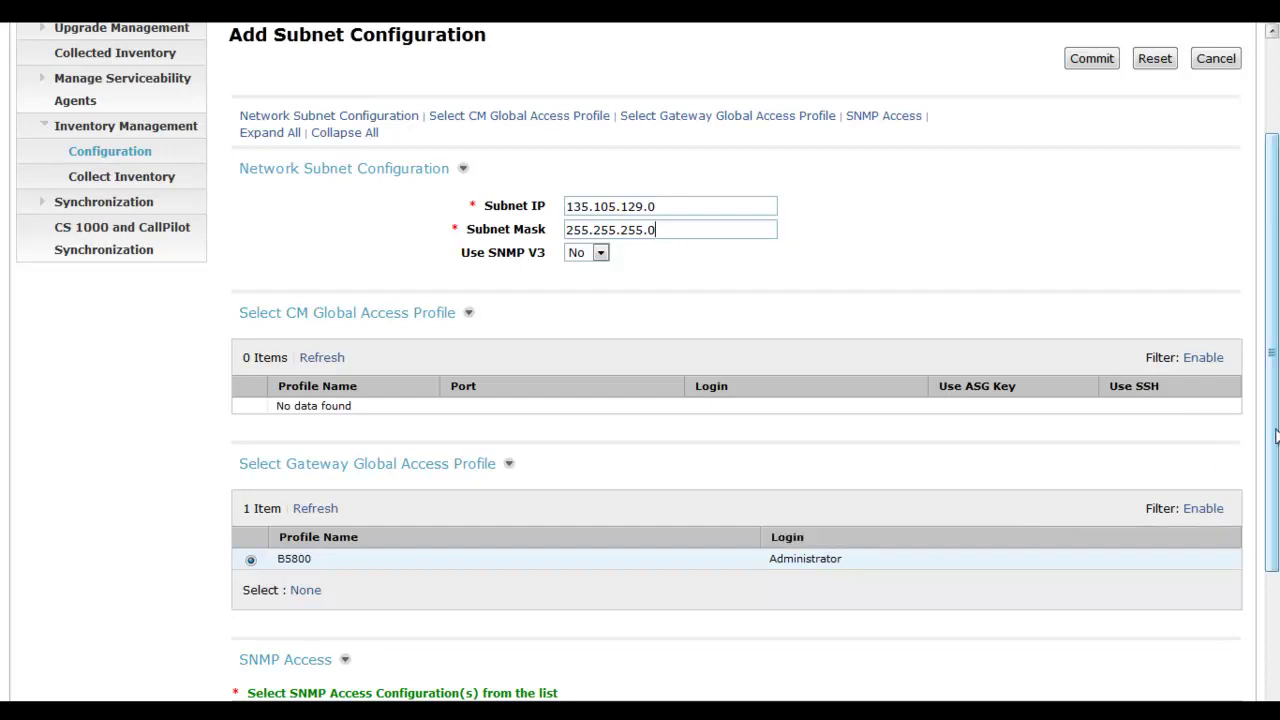
drag(1275, 435, 1266, 541)
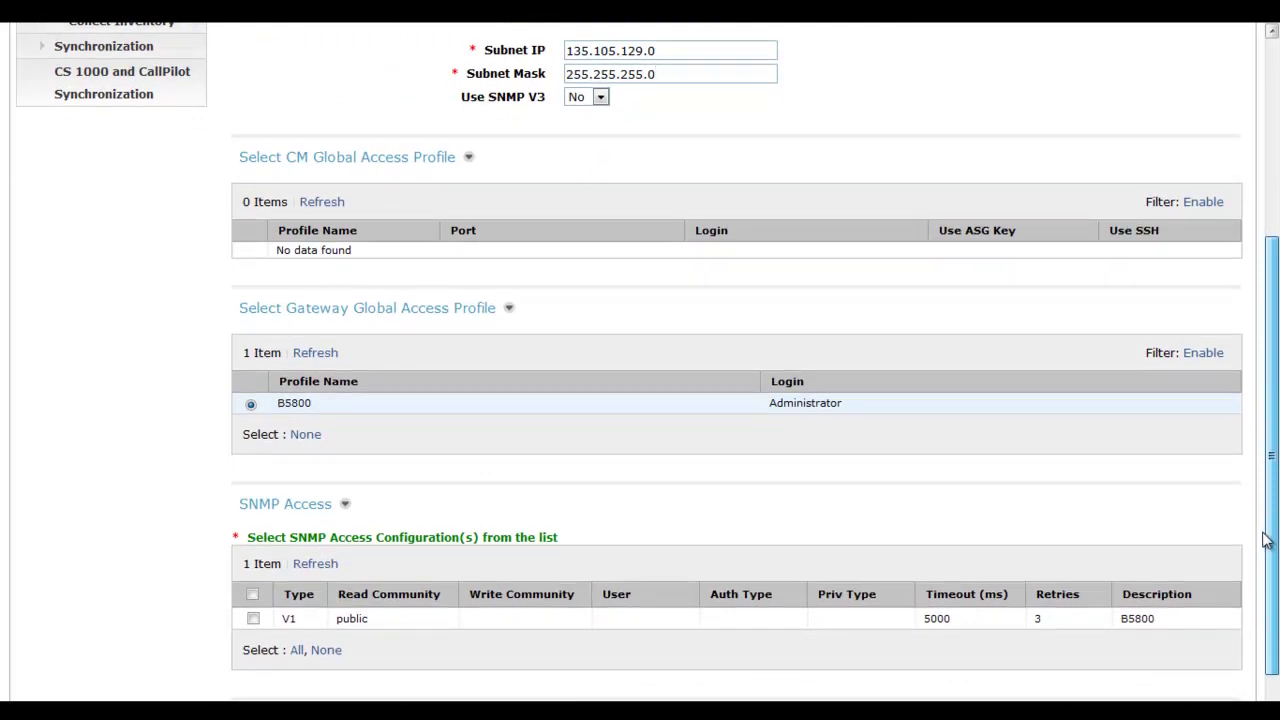
drag(1268, 540, 1263, 606)
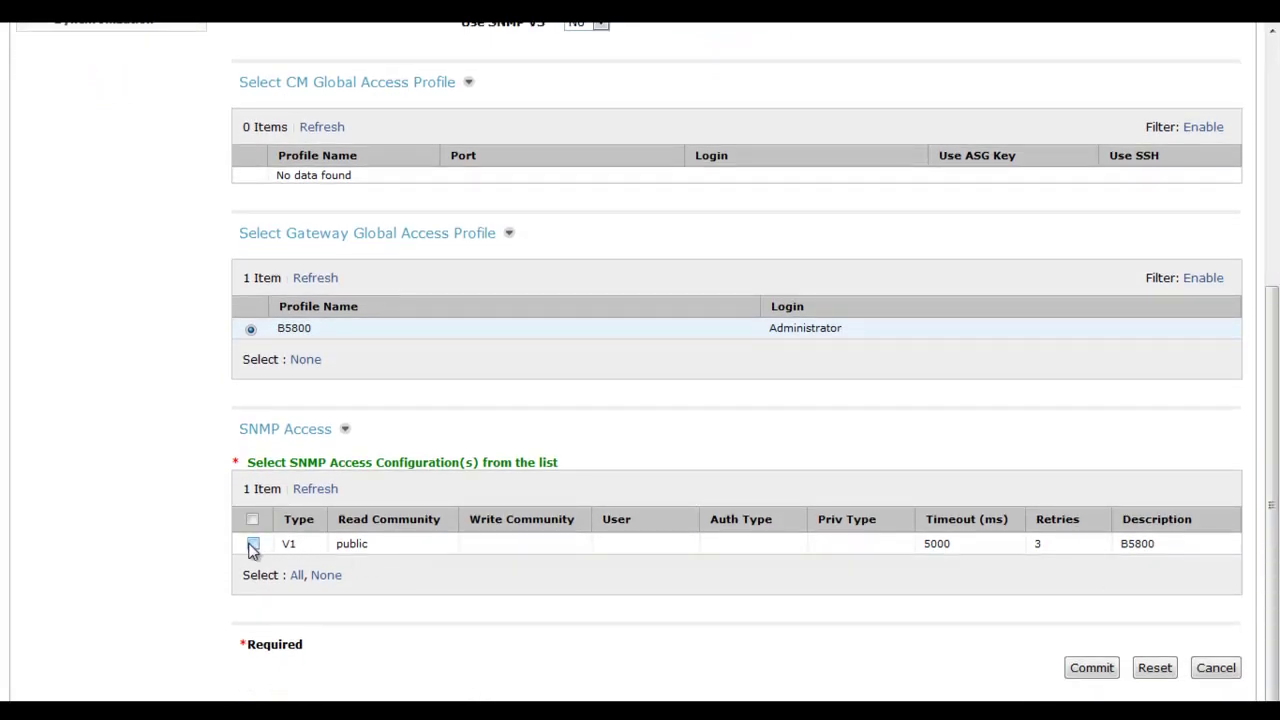
click(251, 543)
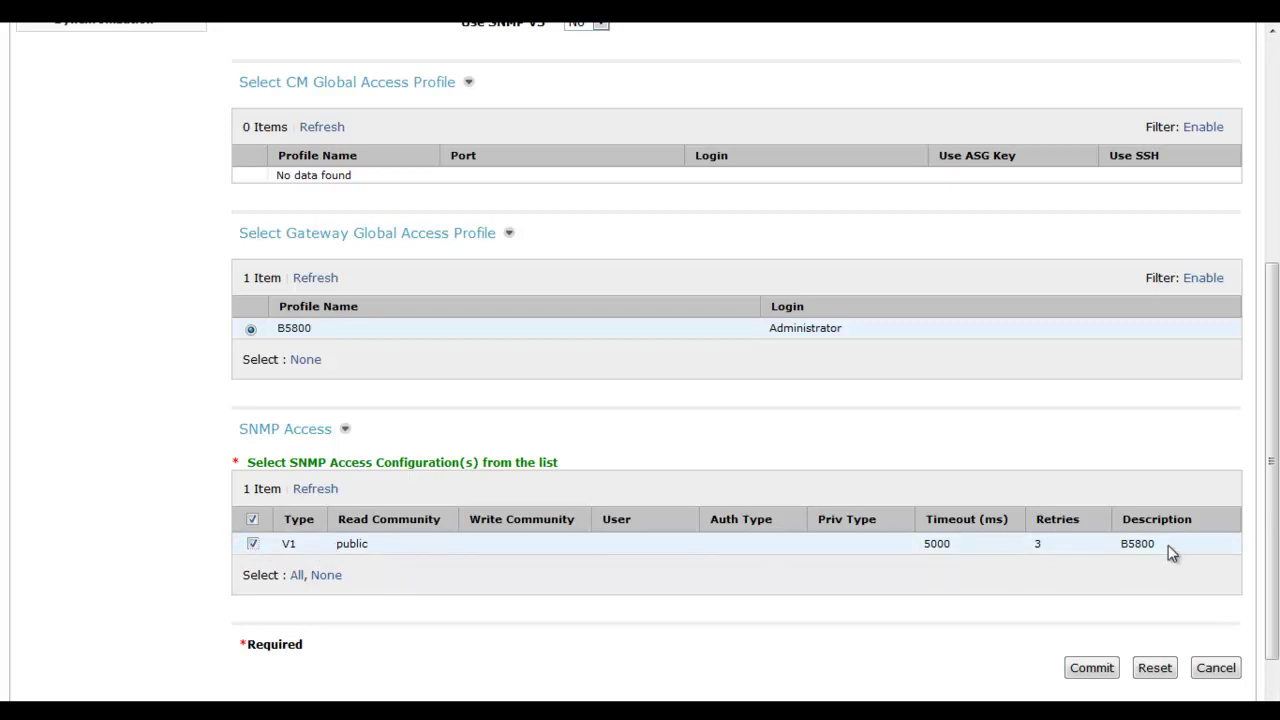
click(1108, 671)
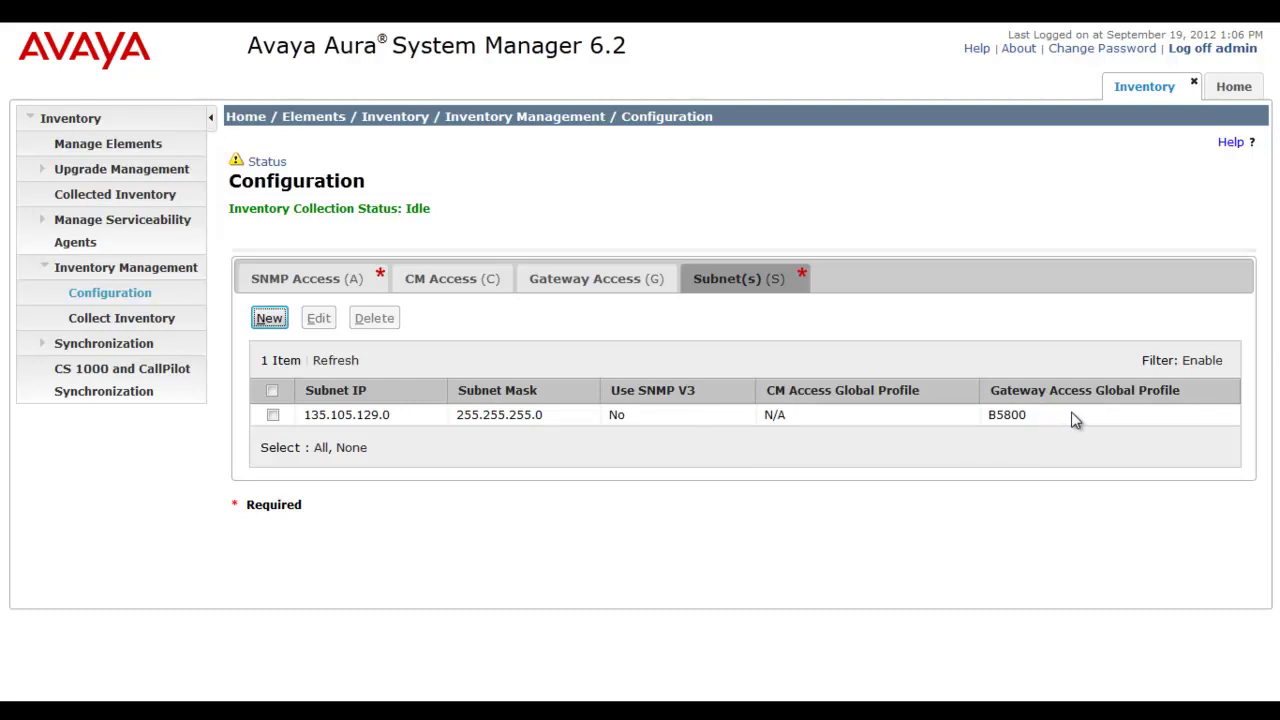
click(170, 319)
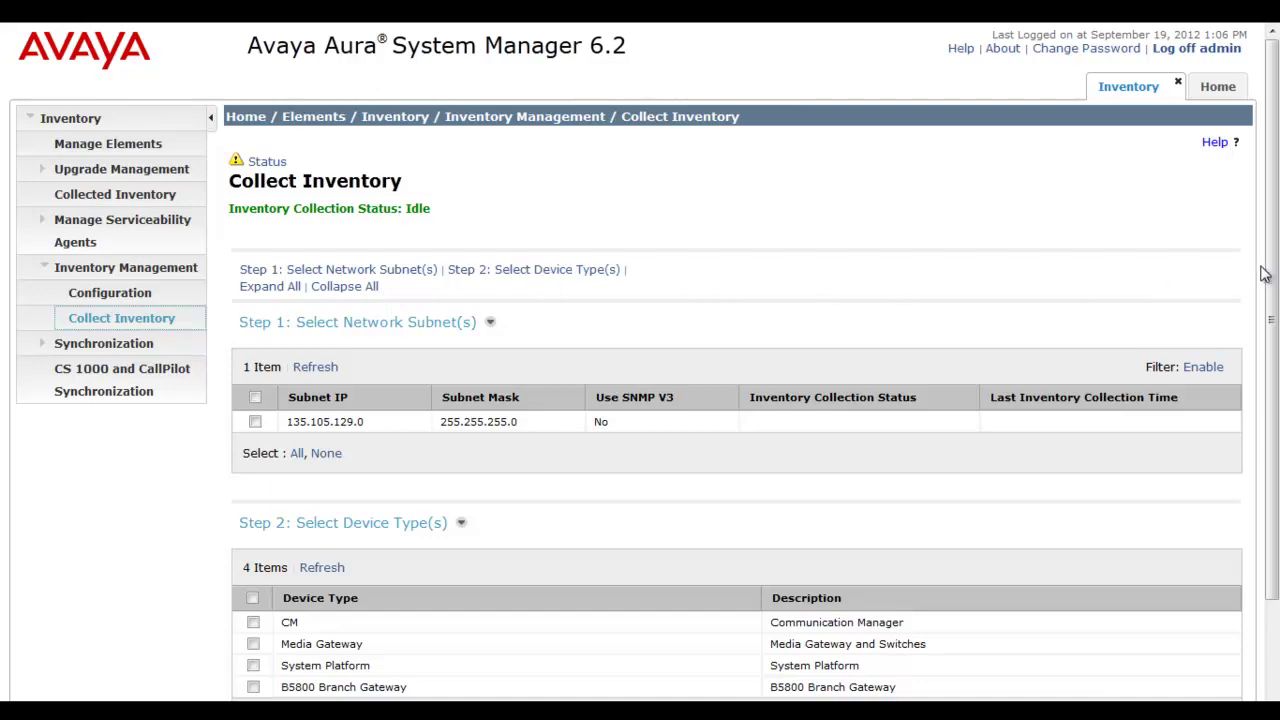
Select subnet 135.105.129.0 and B5800 Branch Gateway for collection, then cancel the one-time scheduler.
drag(1271, 266, 1275, 338)
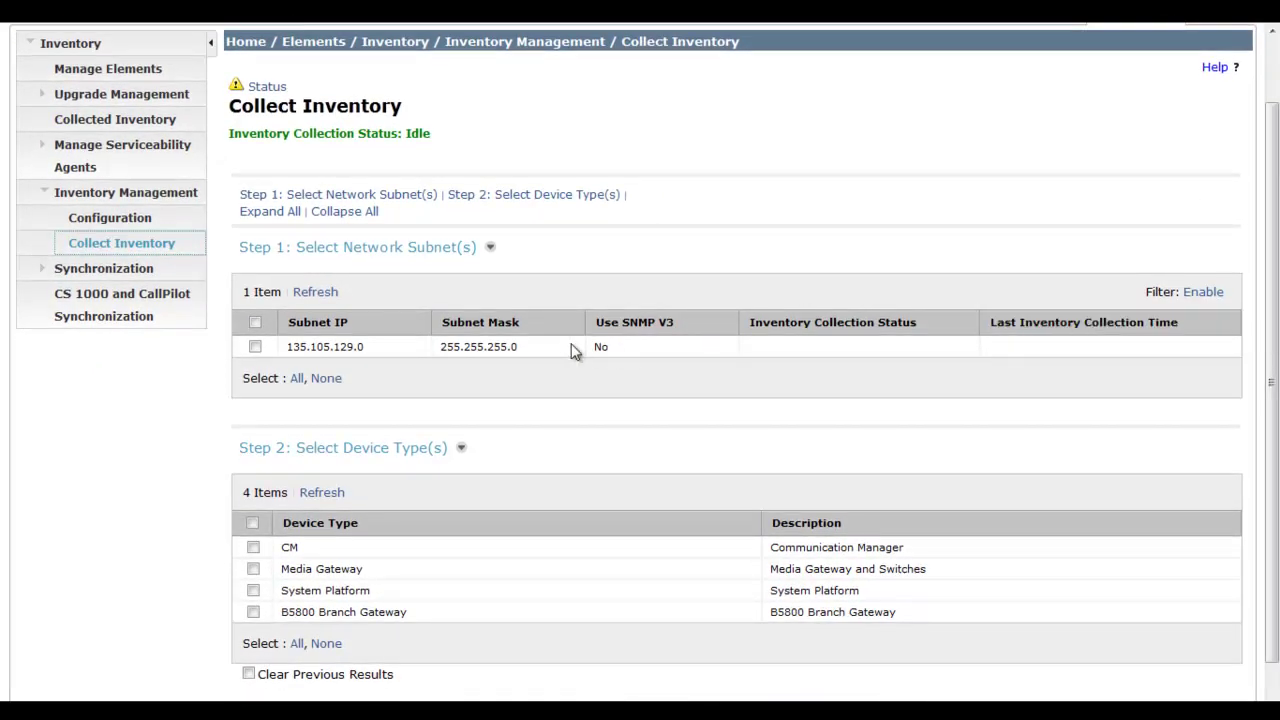
click(255, 347)
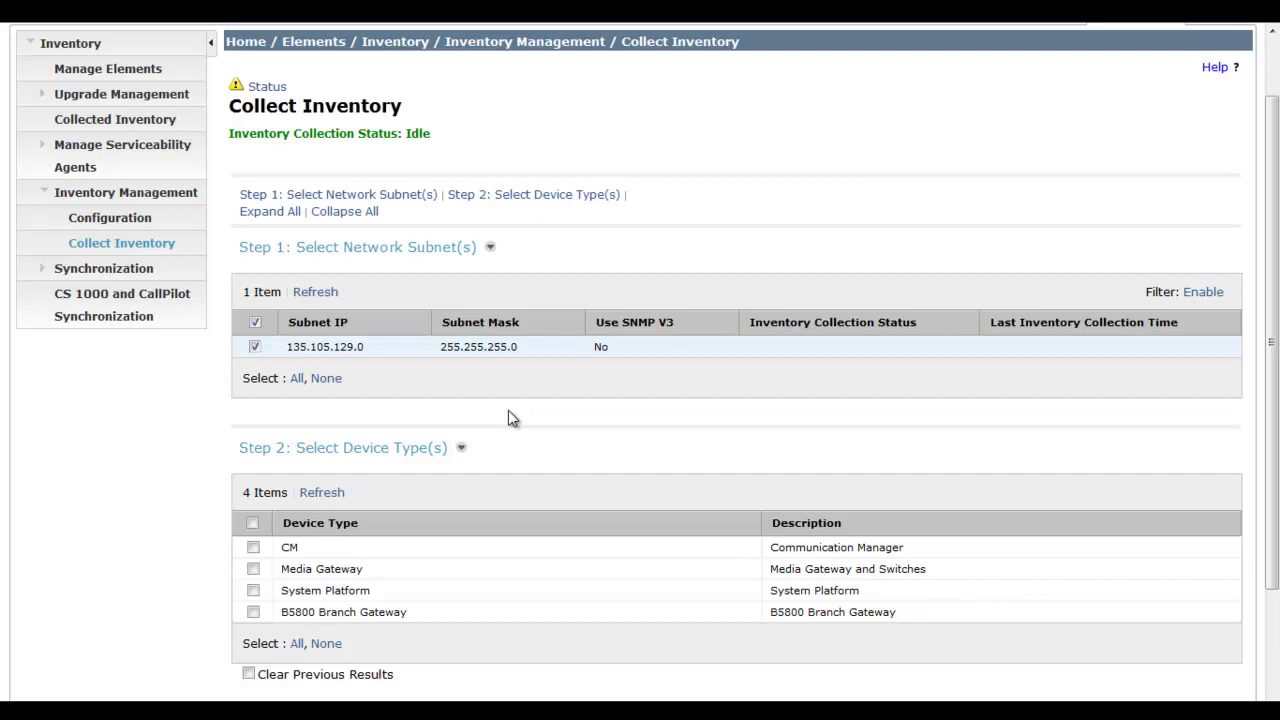
click(254, 614)
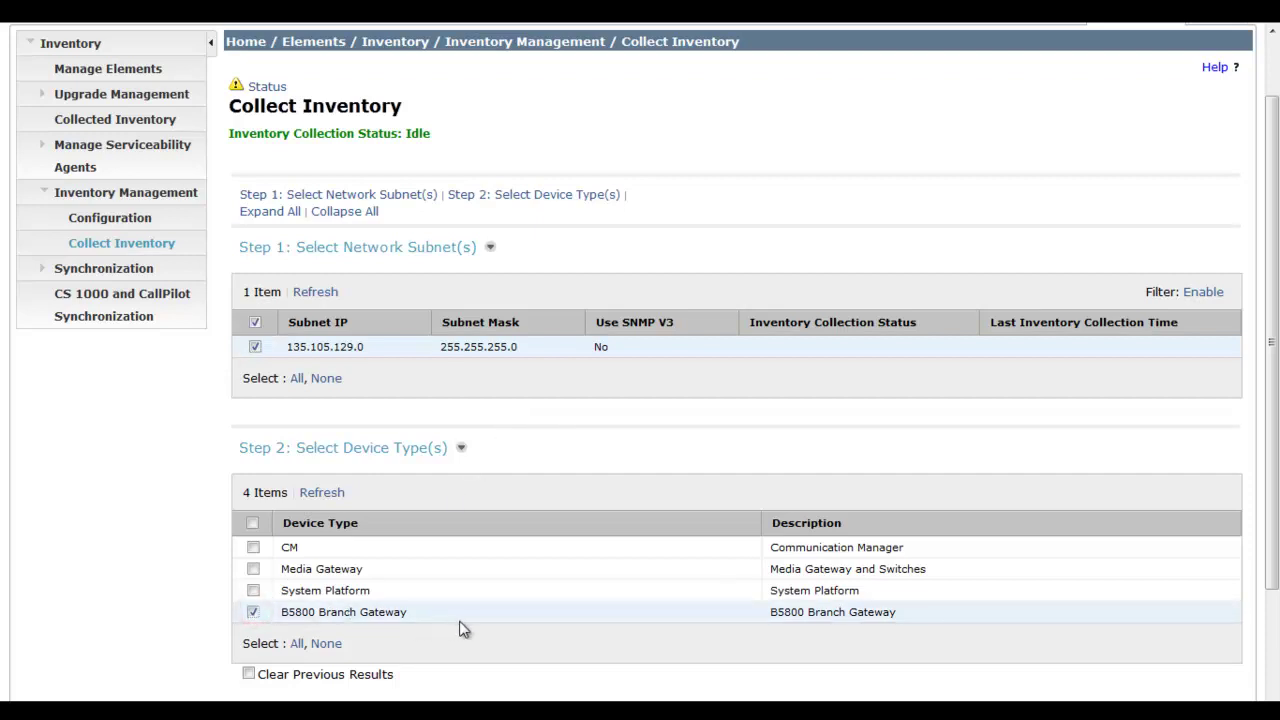
drag(1276, 515, 1273, 617)
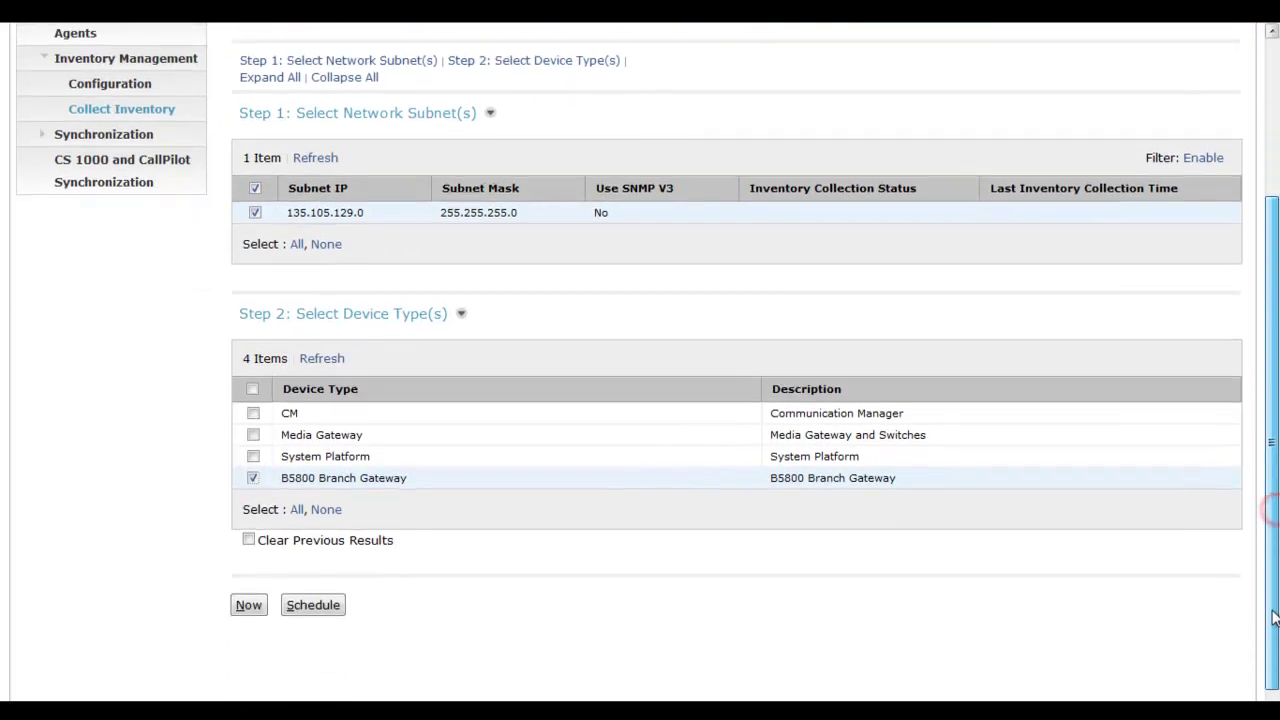
click(321, 606)
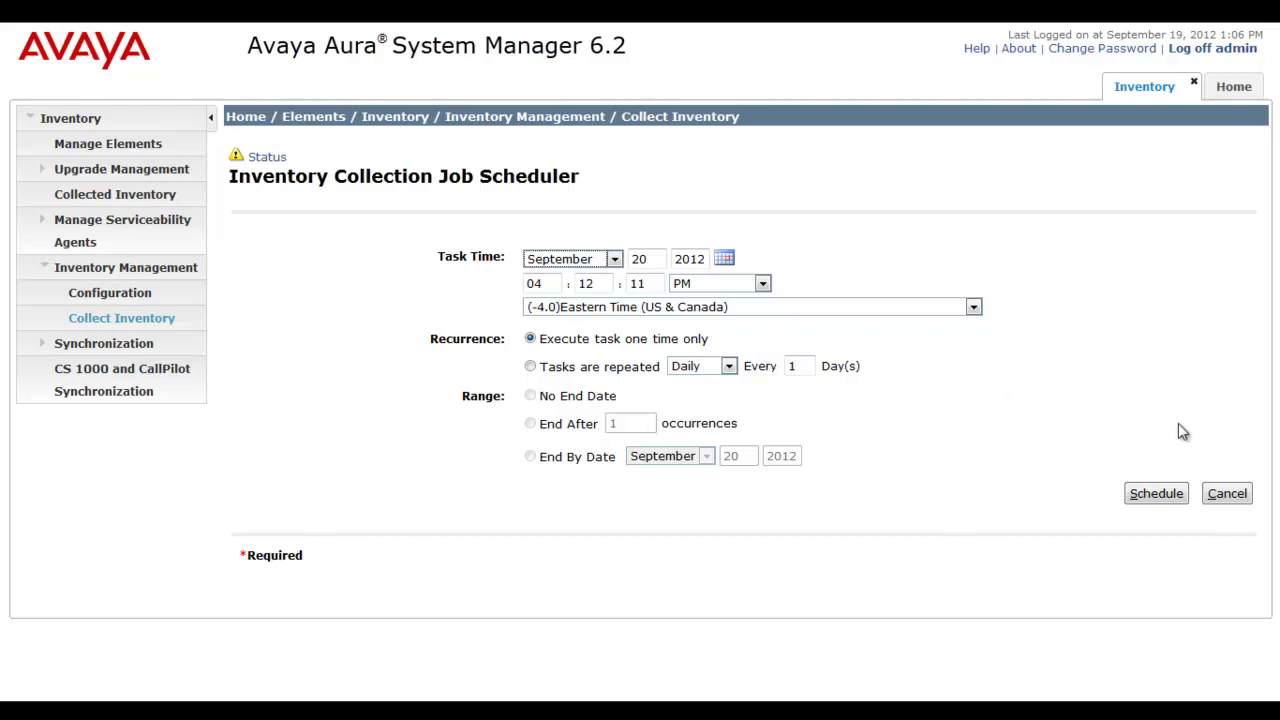
click(1227, 493)
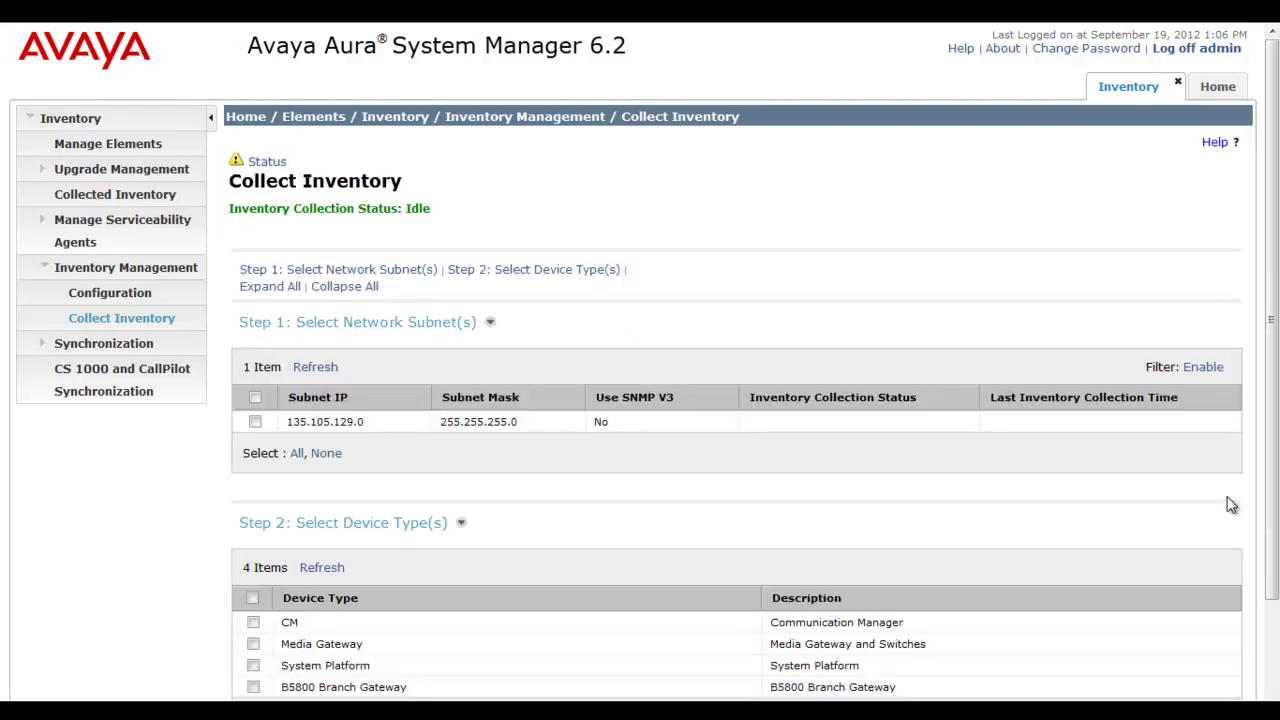
Run B5800 Branch Gateway inventory collection now on subnet 135.105.129.0 and refresh its status.
click(255, 423)
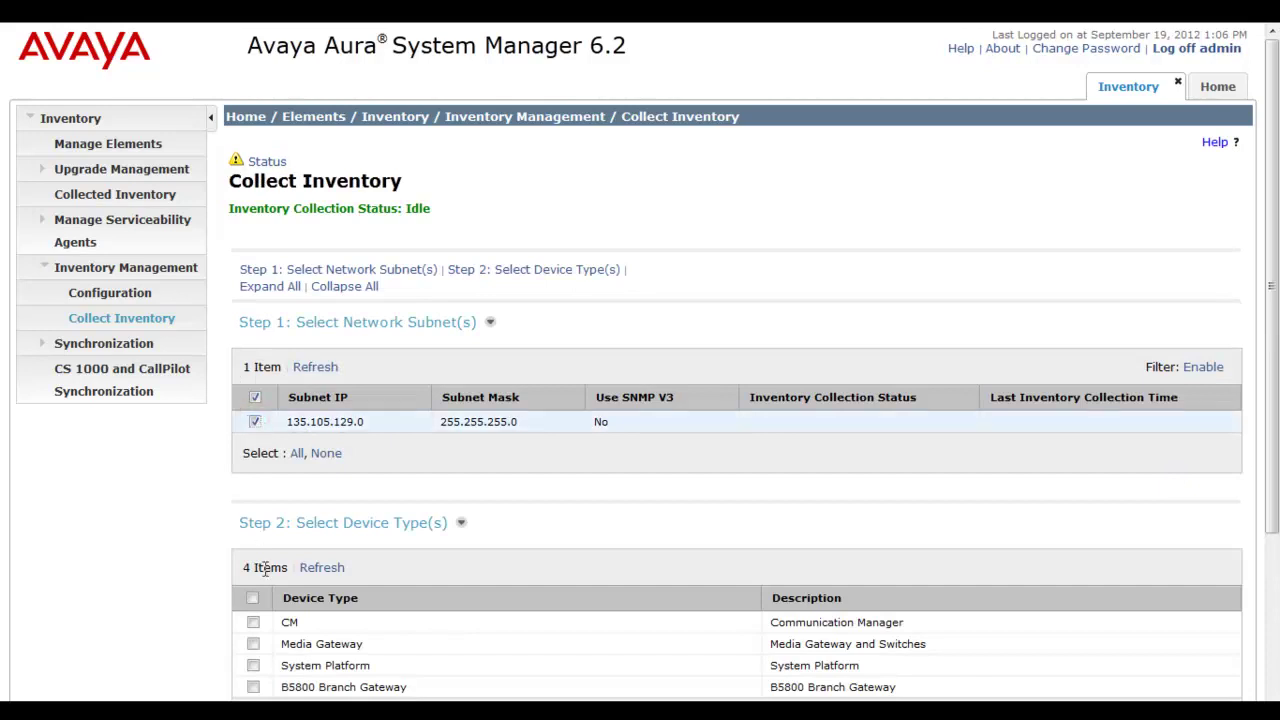
click(253, 687)
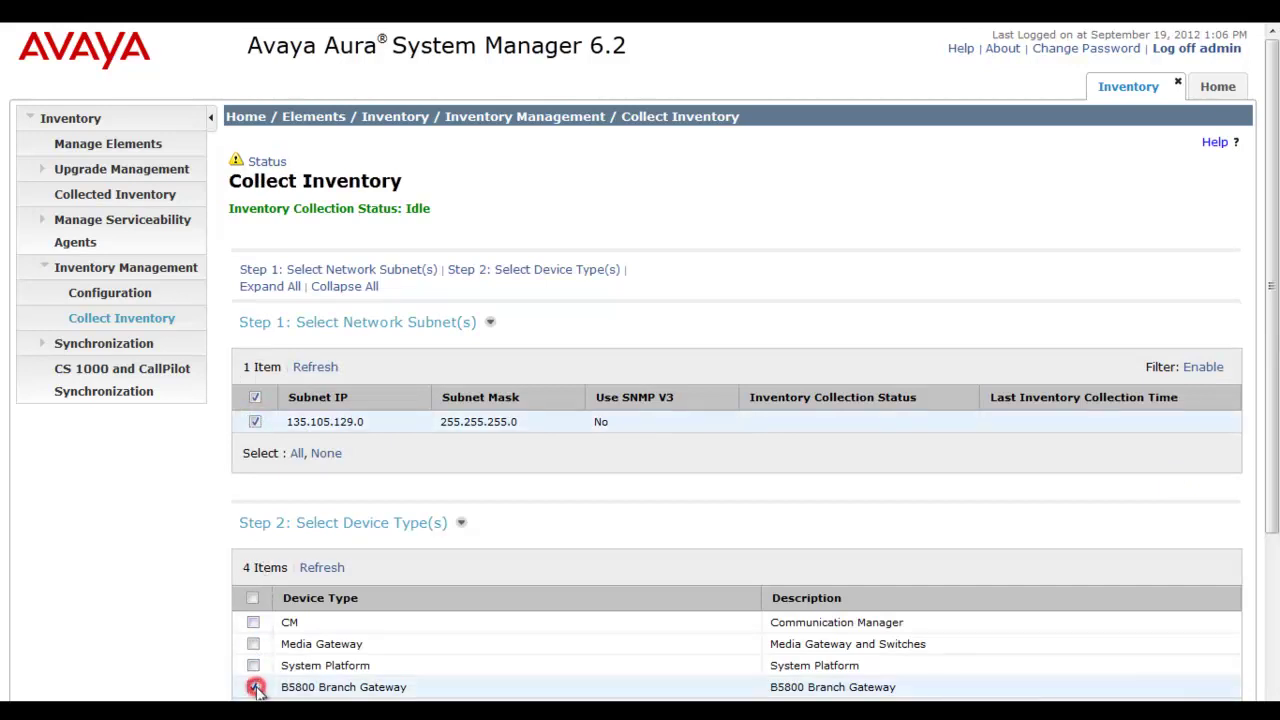
drag(1275, 378, 1257, 583)
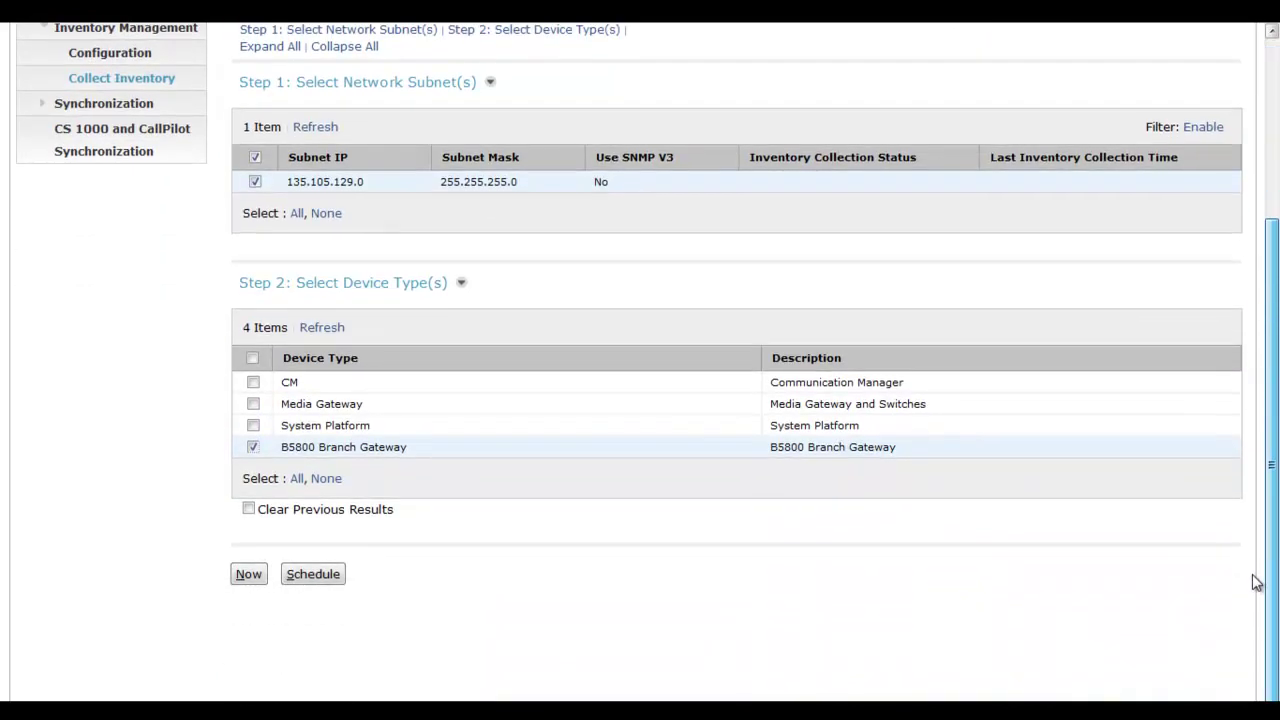
click(245, 574)
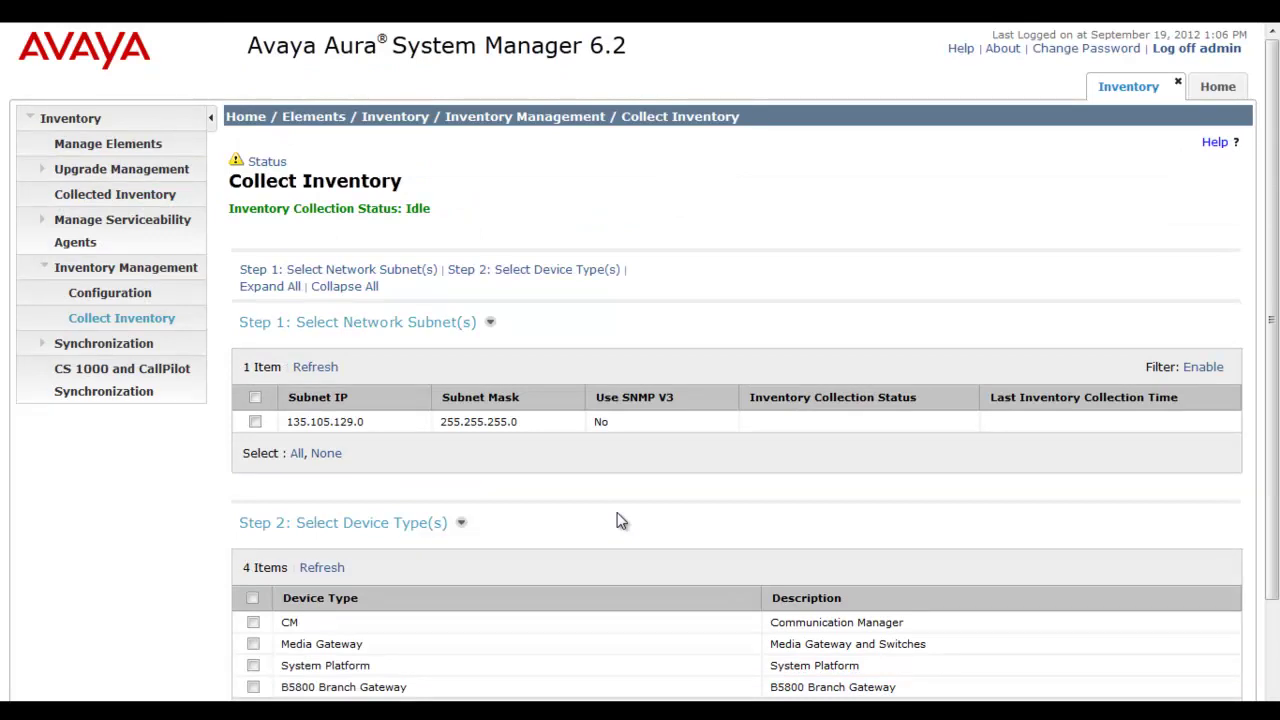
click(328, 368)
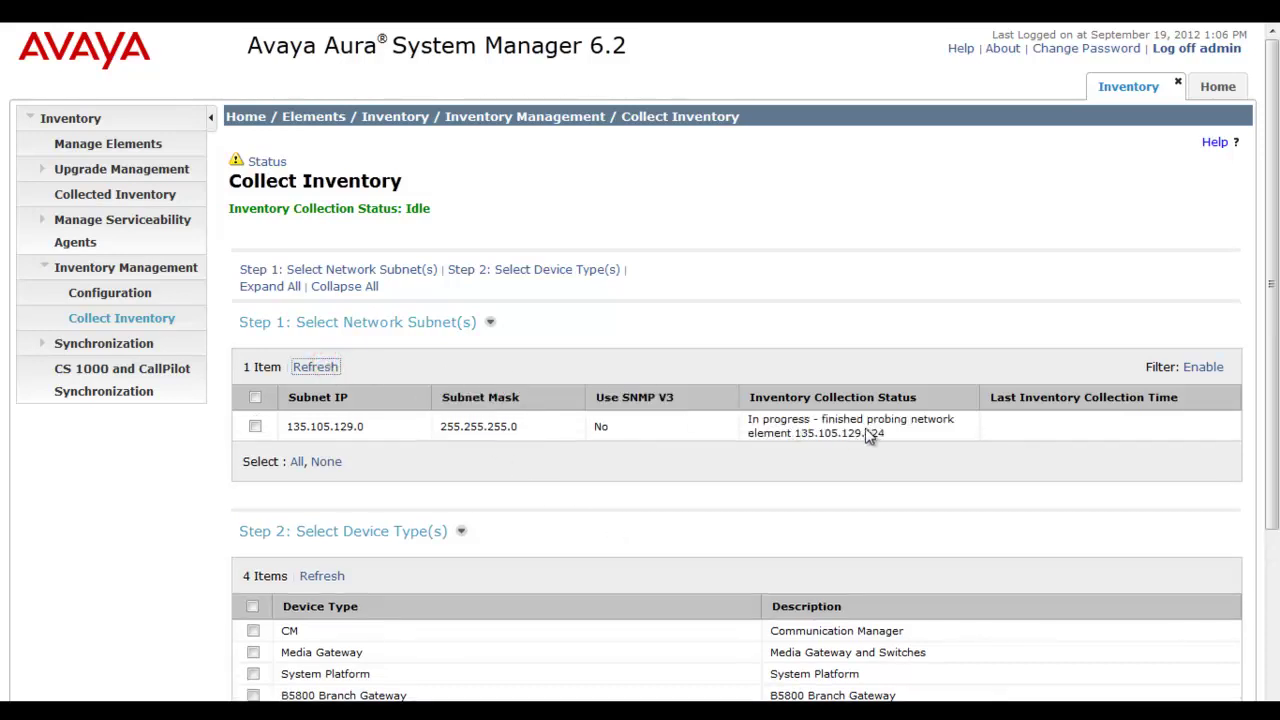
click(922, 432)
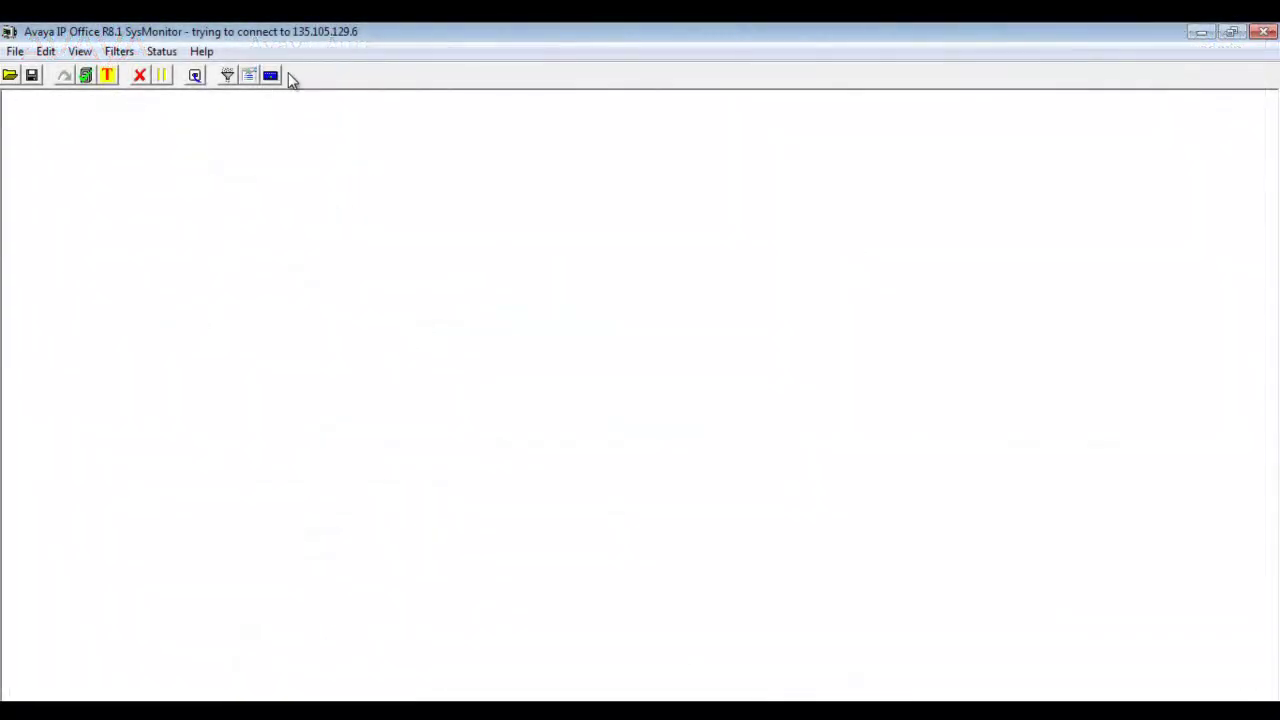
Enable SysMonitor tracing of SNMP received message processing, trap generation and var bind processing.
click(119, 51)
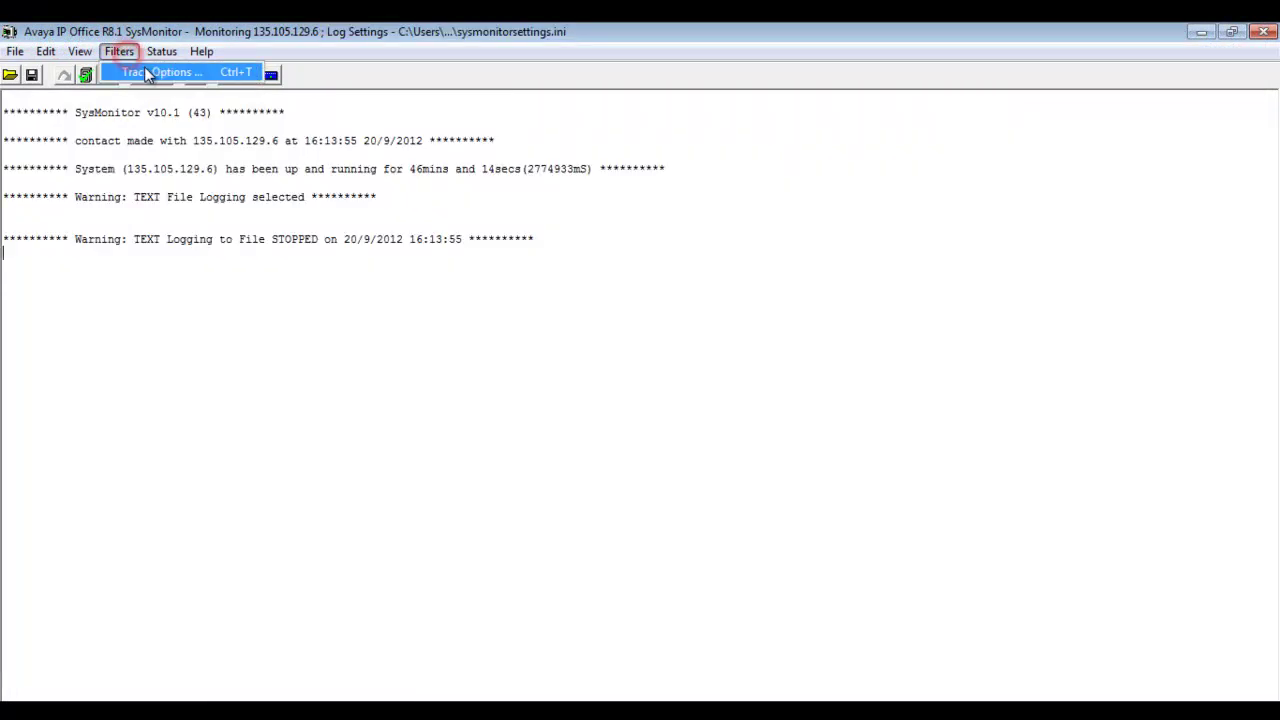
click(150, 72)
click(758, 141)
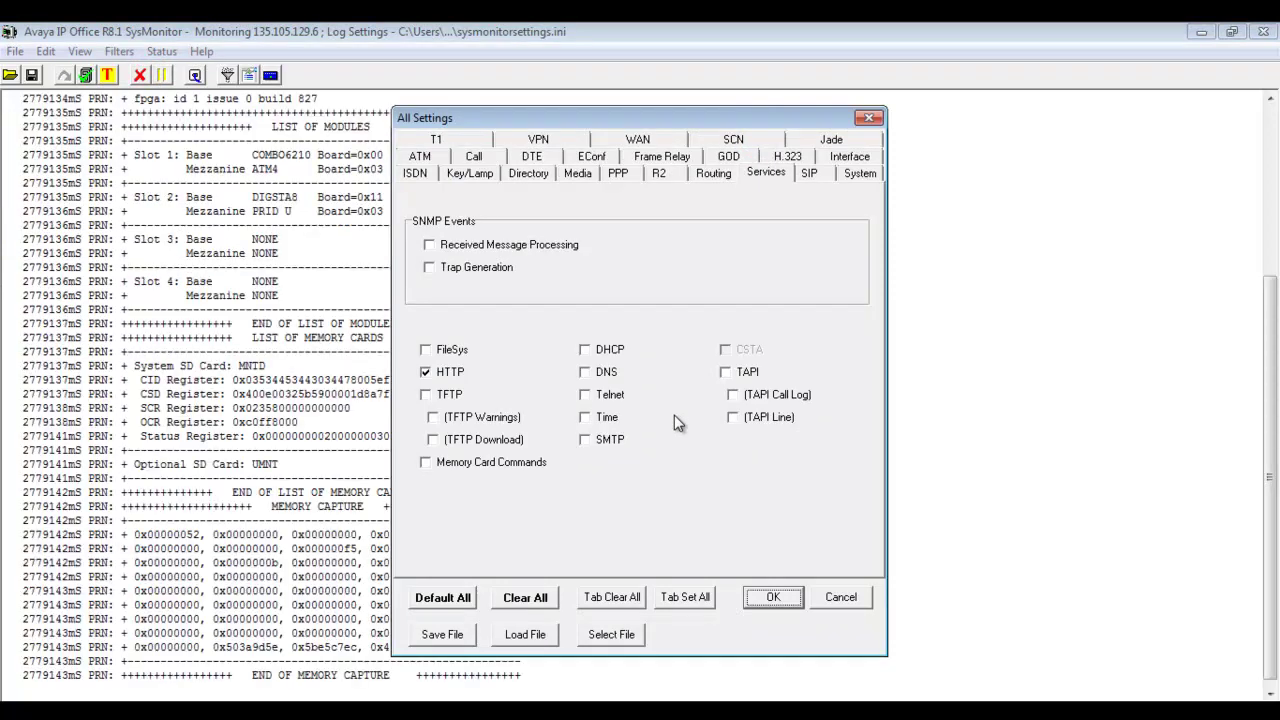
click(429, 245)
click(429, 267)
click(429, 289)
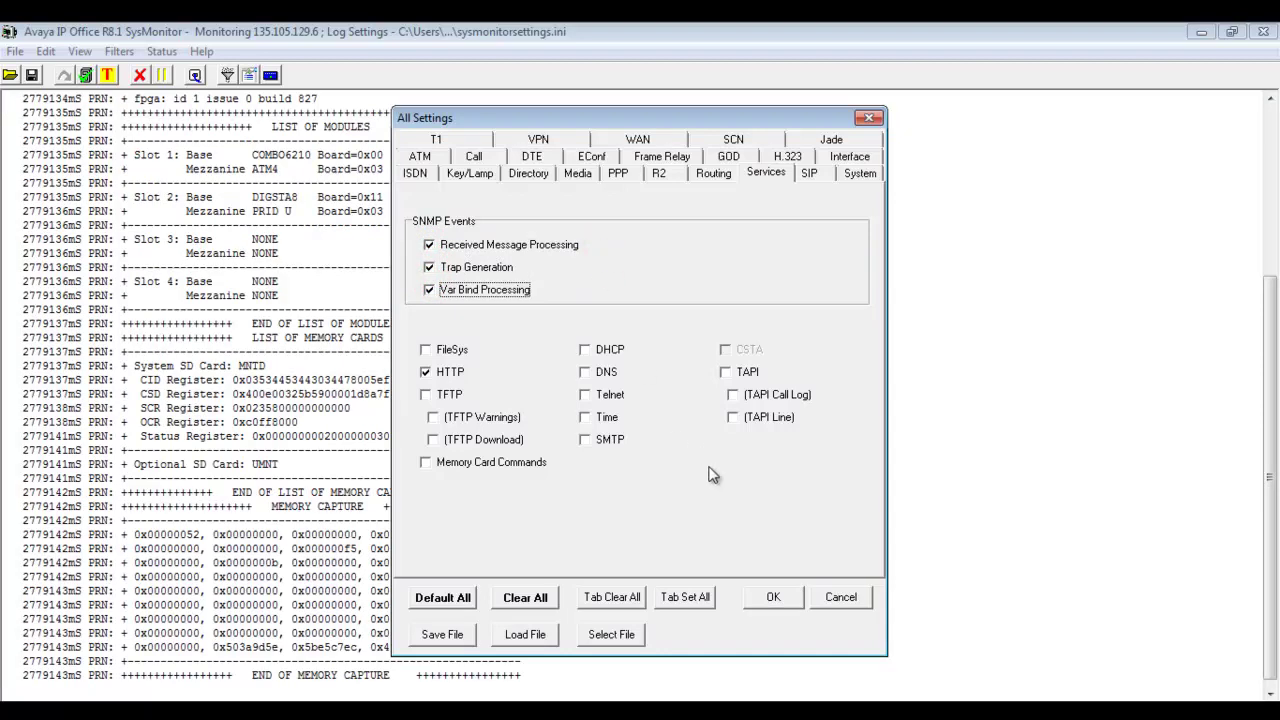
click(768, 598)
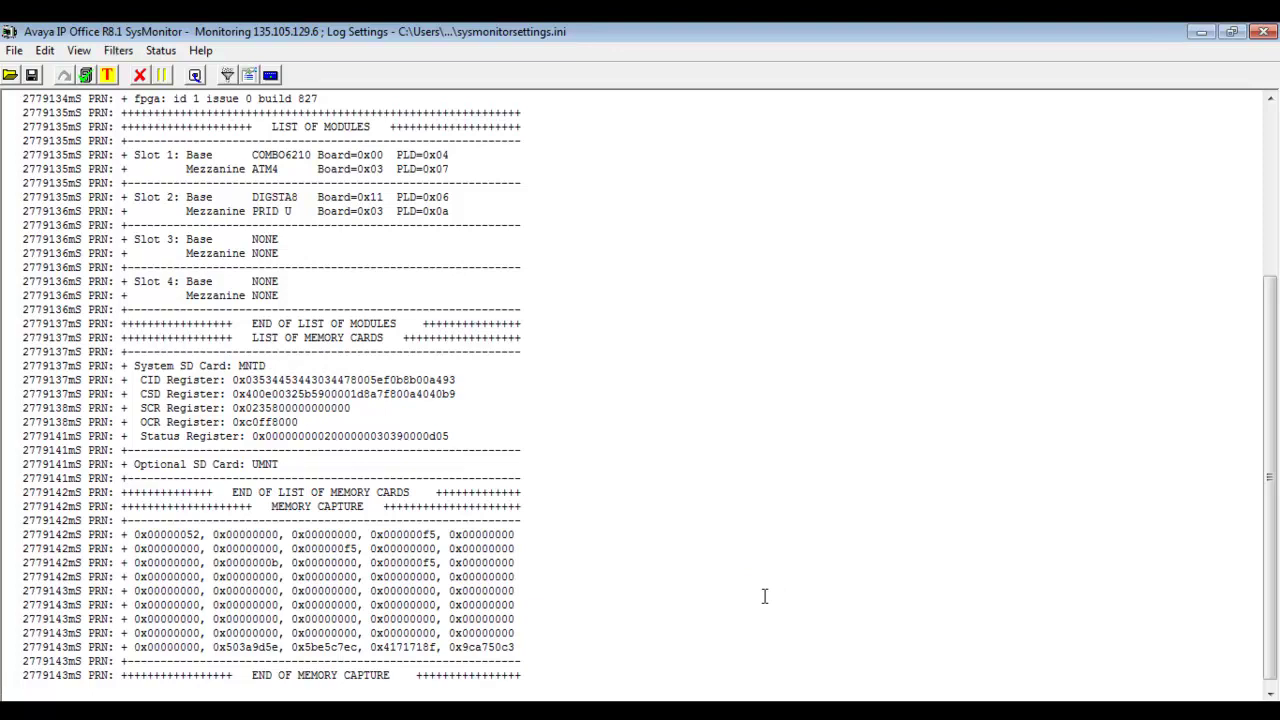
Refresh the collection status until it shows inventory being collected for 135.105.129.6.
click(651, 491)
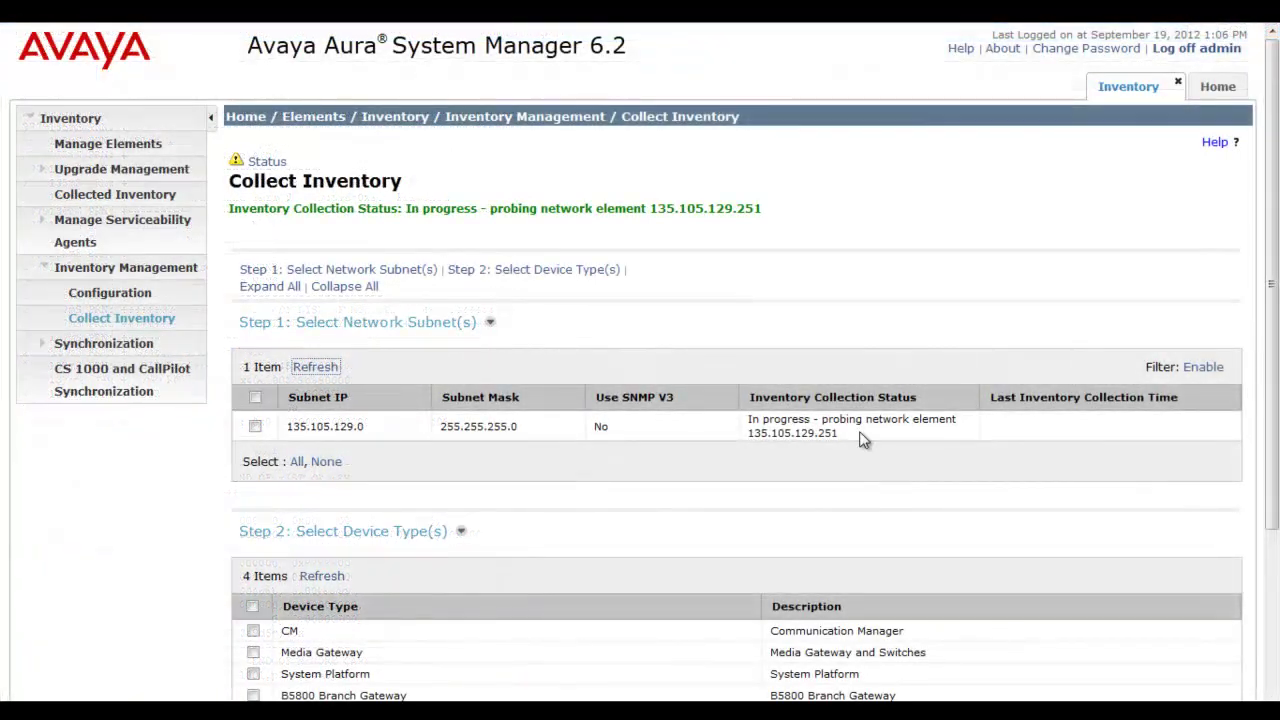
click(333, 372)
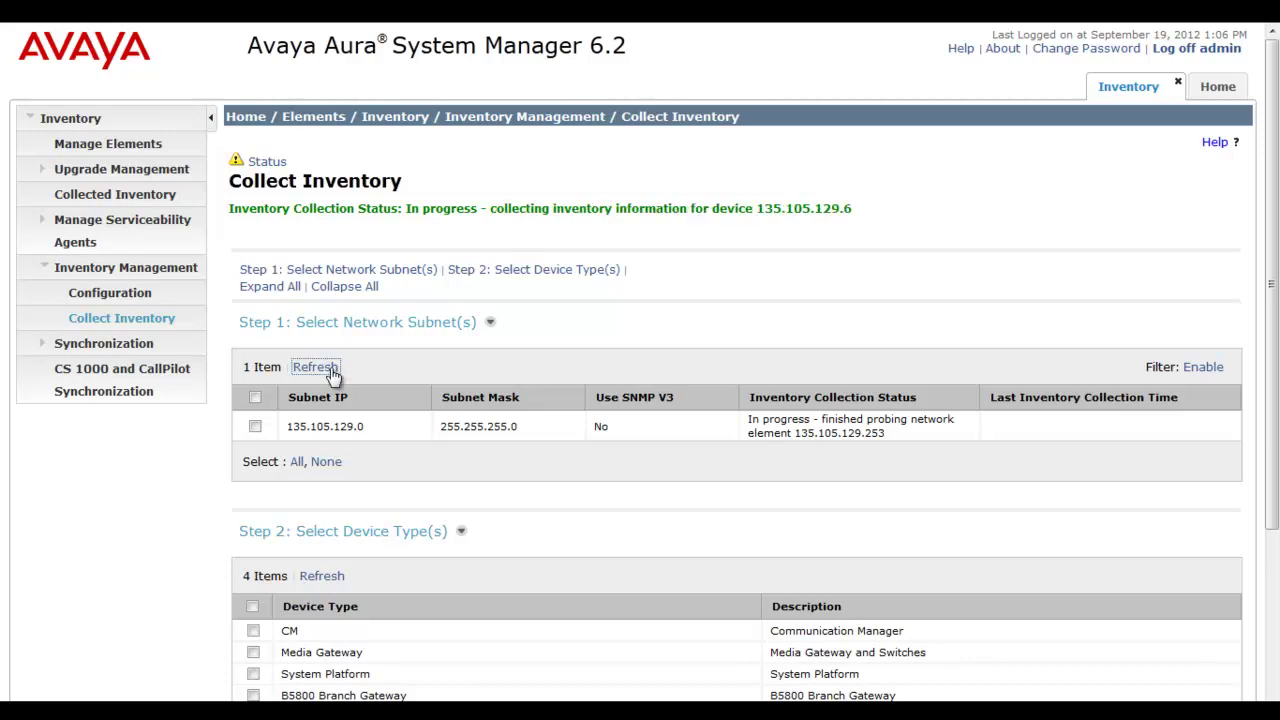
click(333, 372)
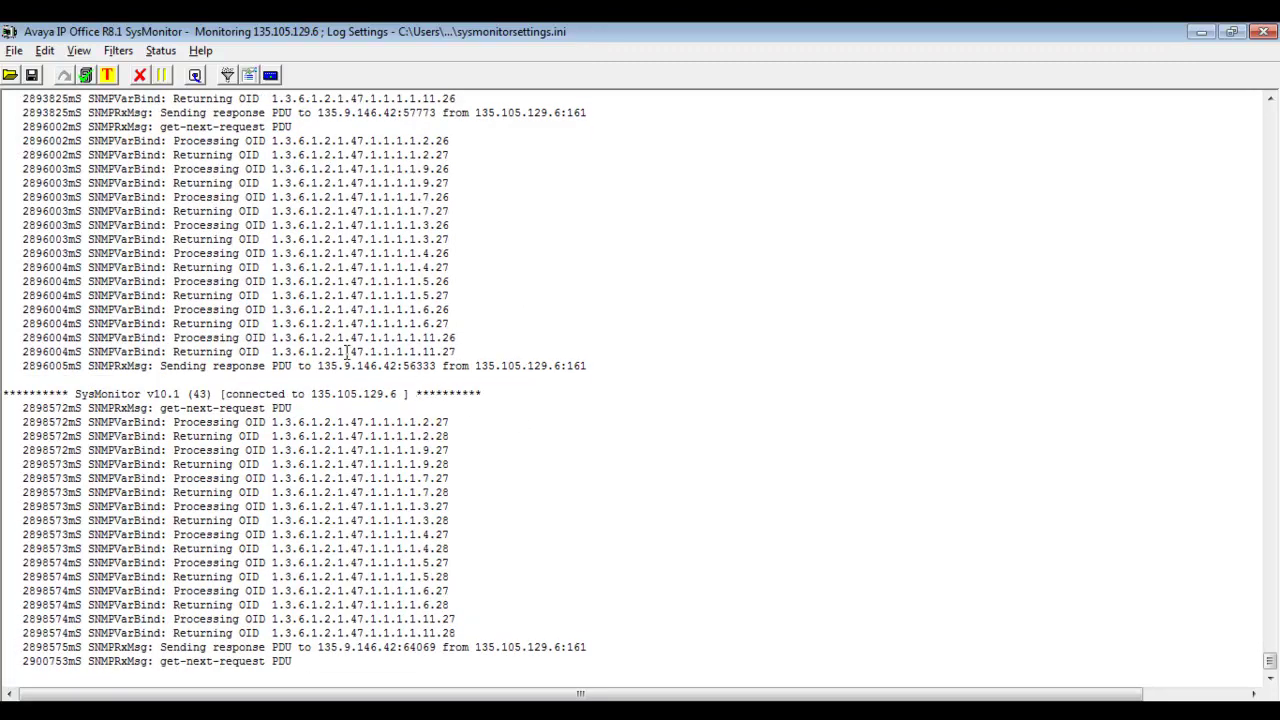
Pause the SysMonitor log, select the SNMP response lines, and refresh System Manager's status to Idle.
click(161, 75)
click(608, 324)
key(Home)
key(shift+Down)
key(shift+Down)
key(shift+Down)
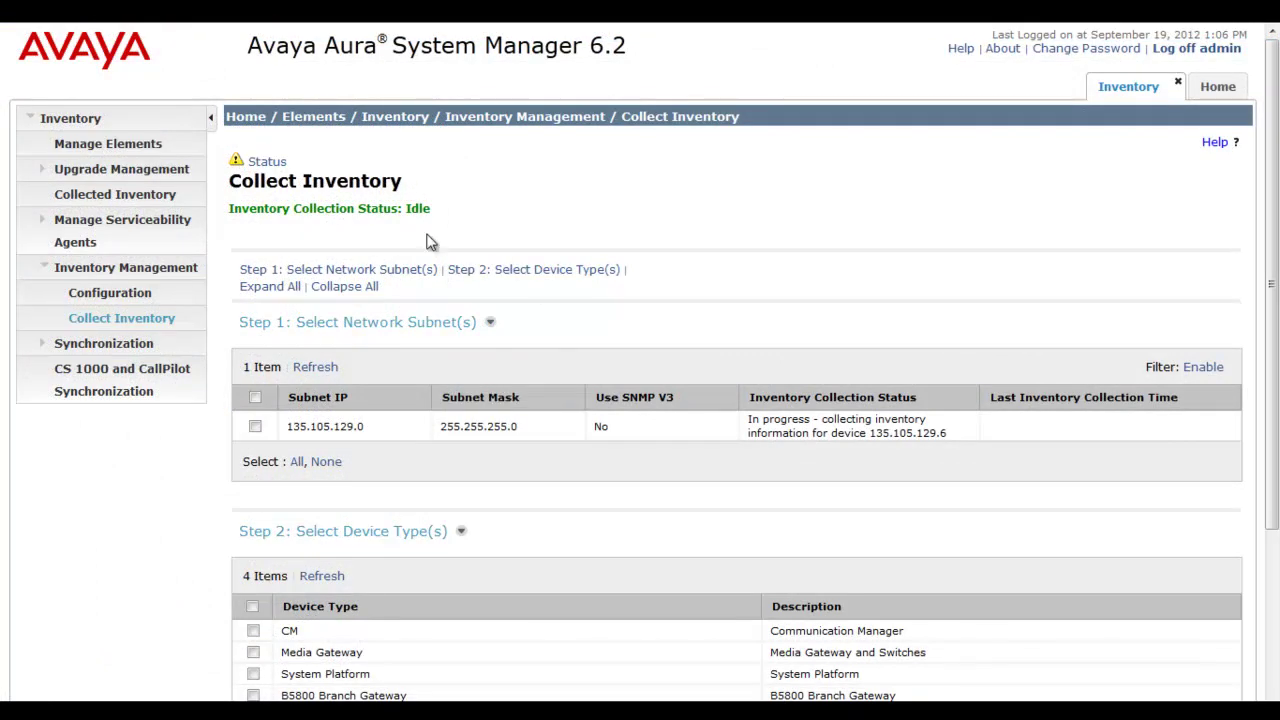
click(326, 367)
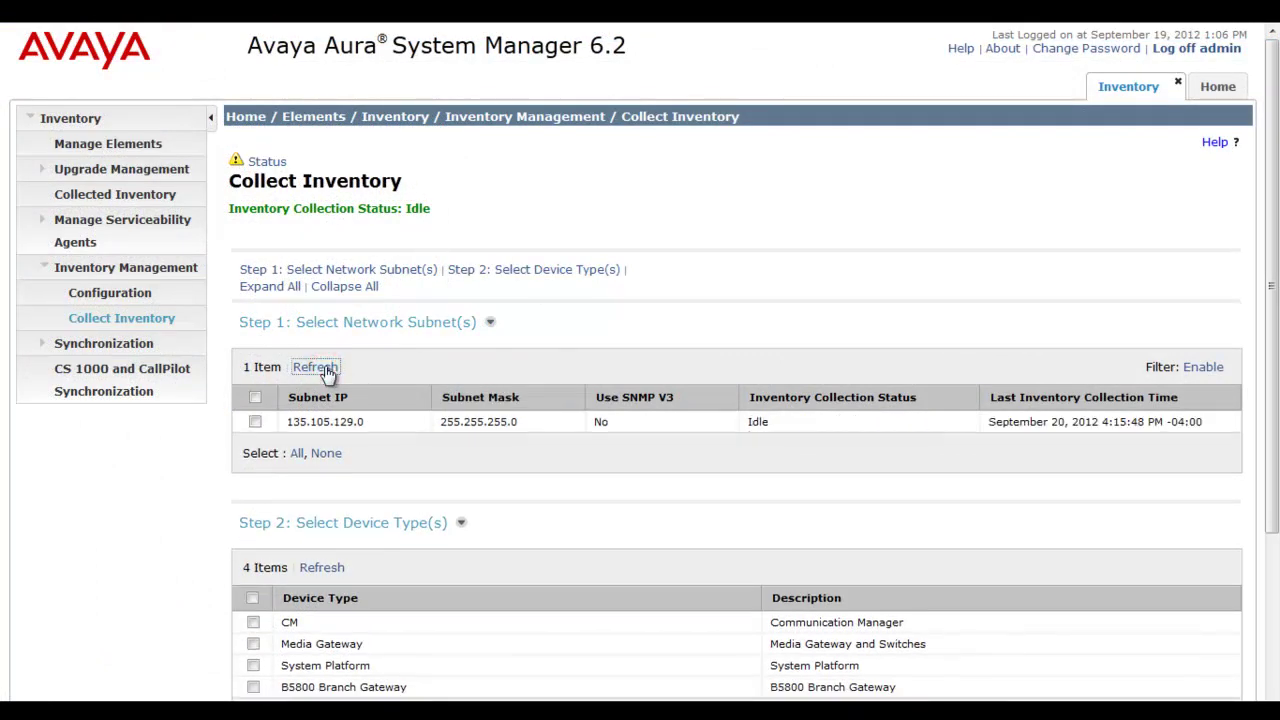
List all managed elements sorted by type and open gateway SIMSB5800 for editing.
click(796, 426)
click(148, 152)
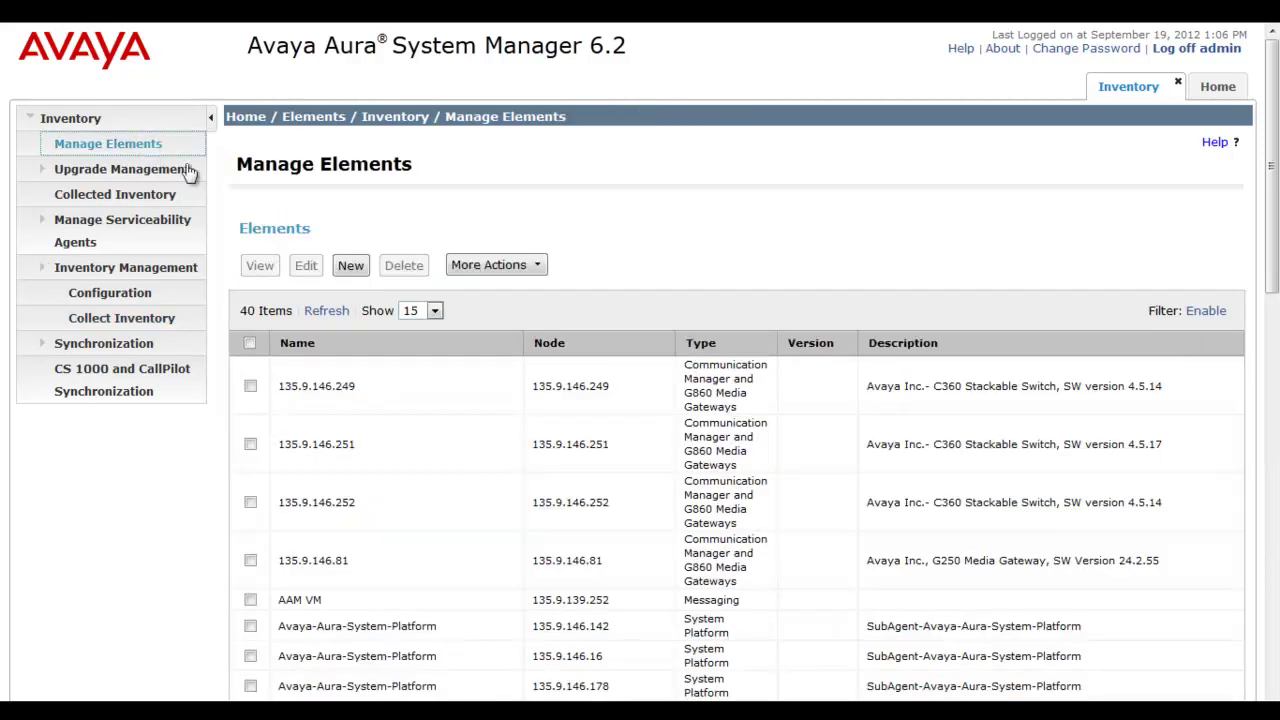
click(416, 311)
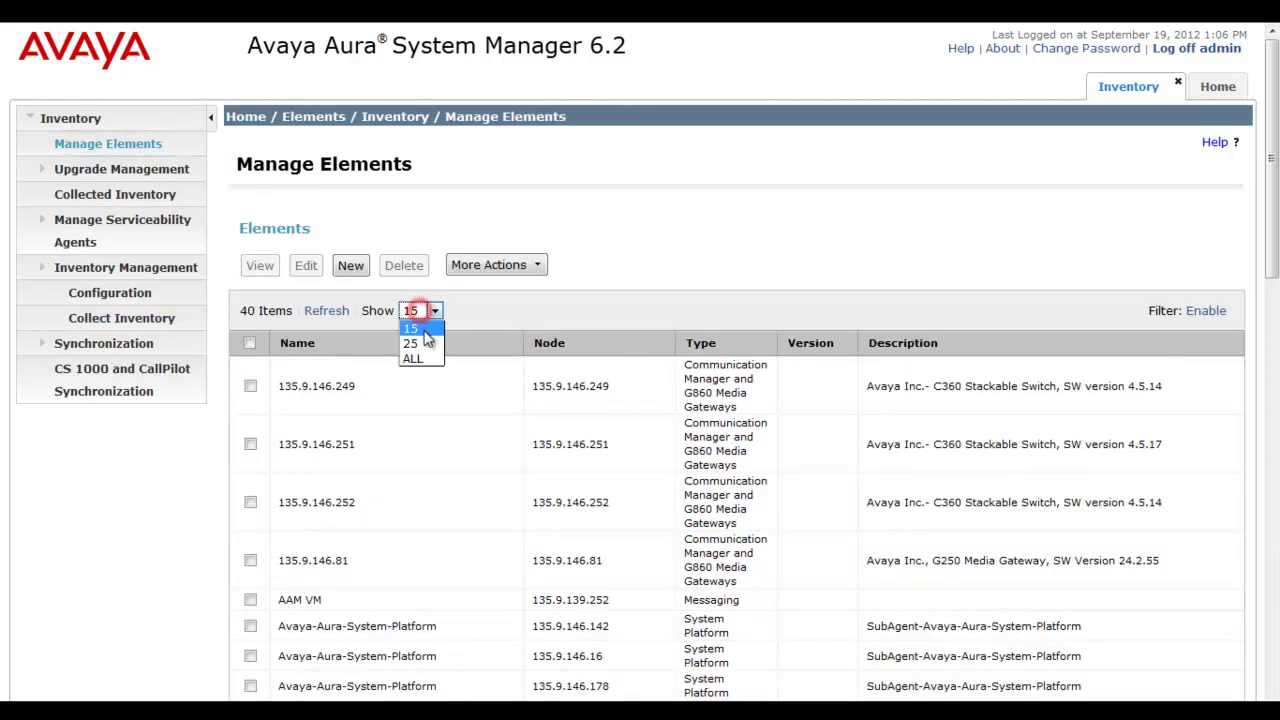
click(426, 355)
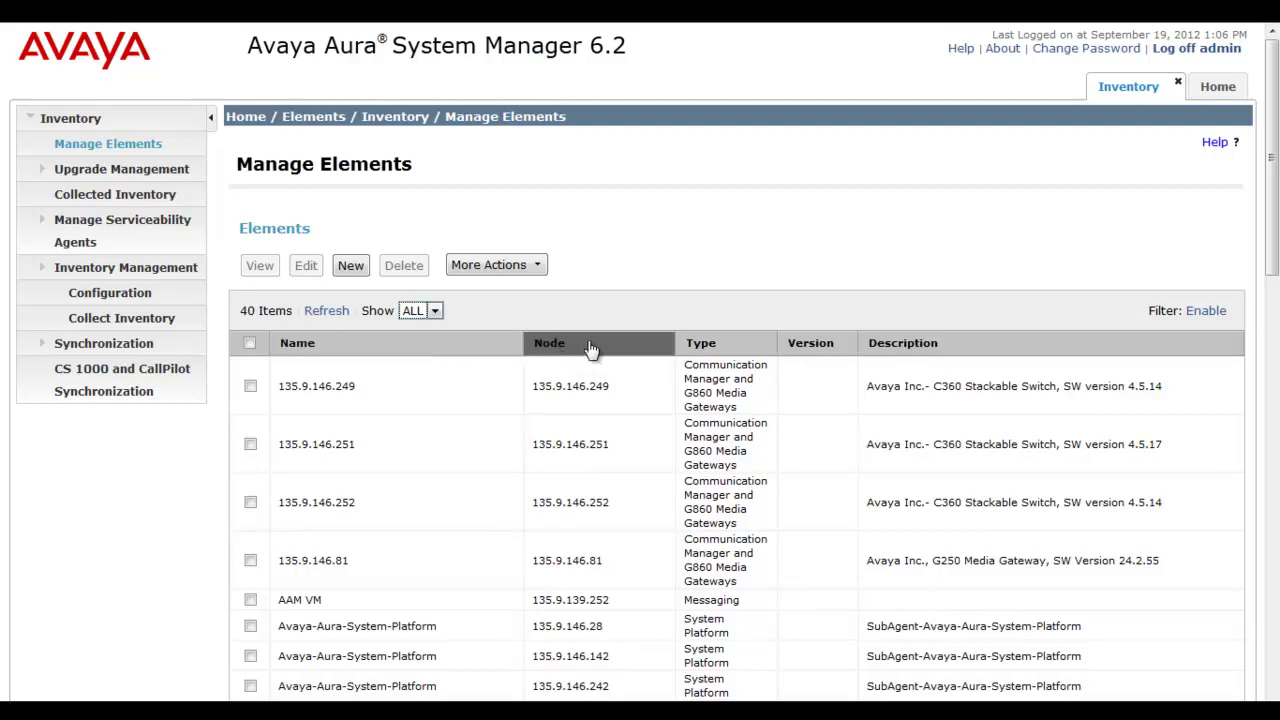
click(700, 342)
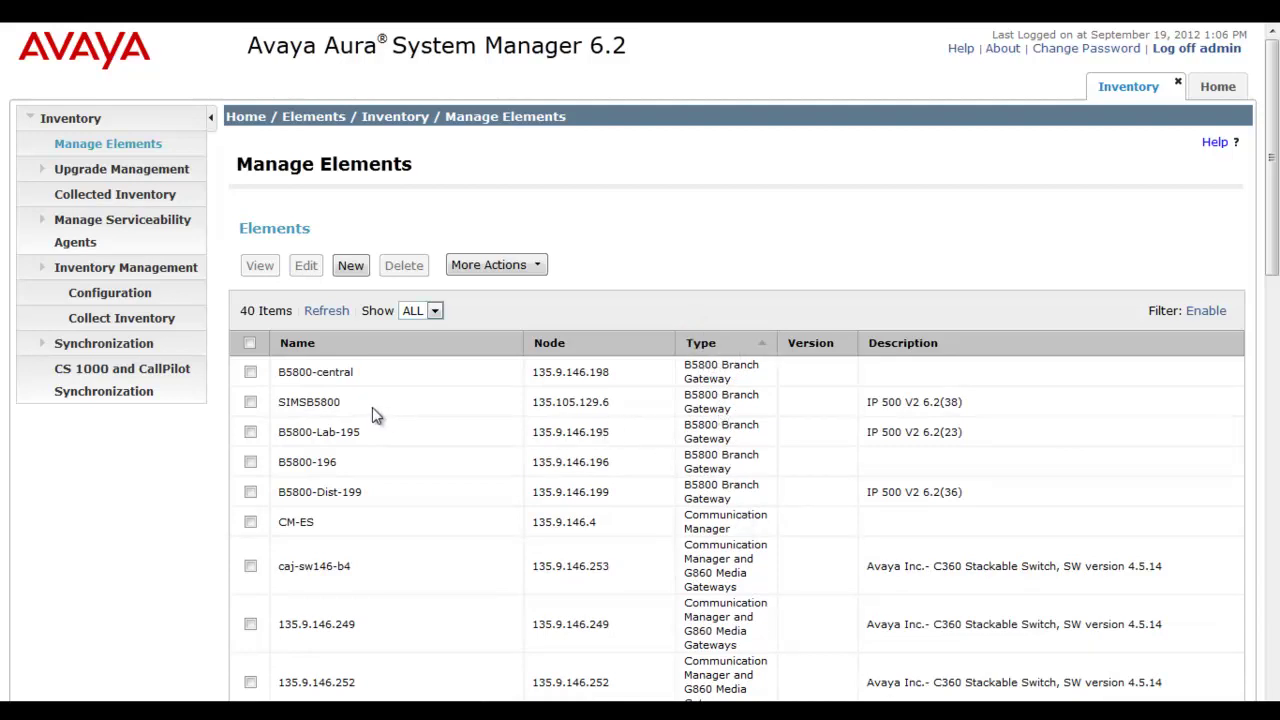
click(250, 403)
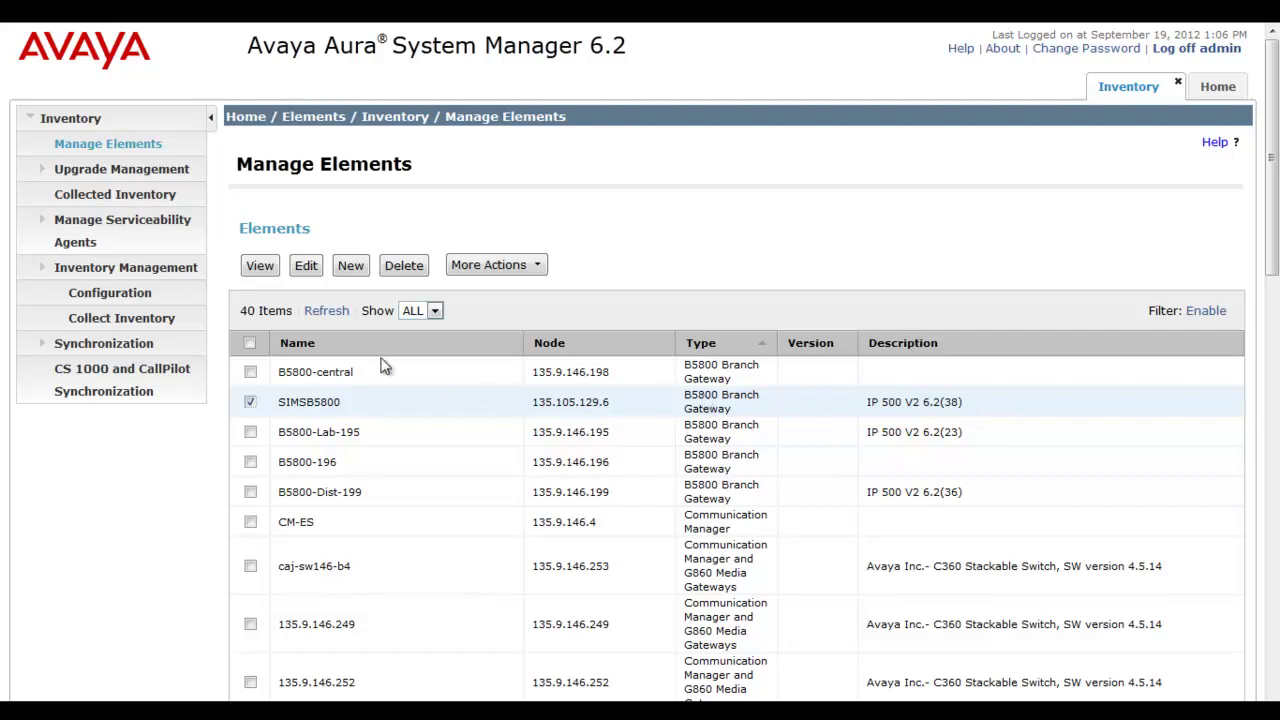
click(307, 266)
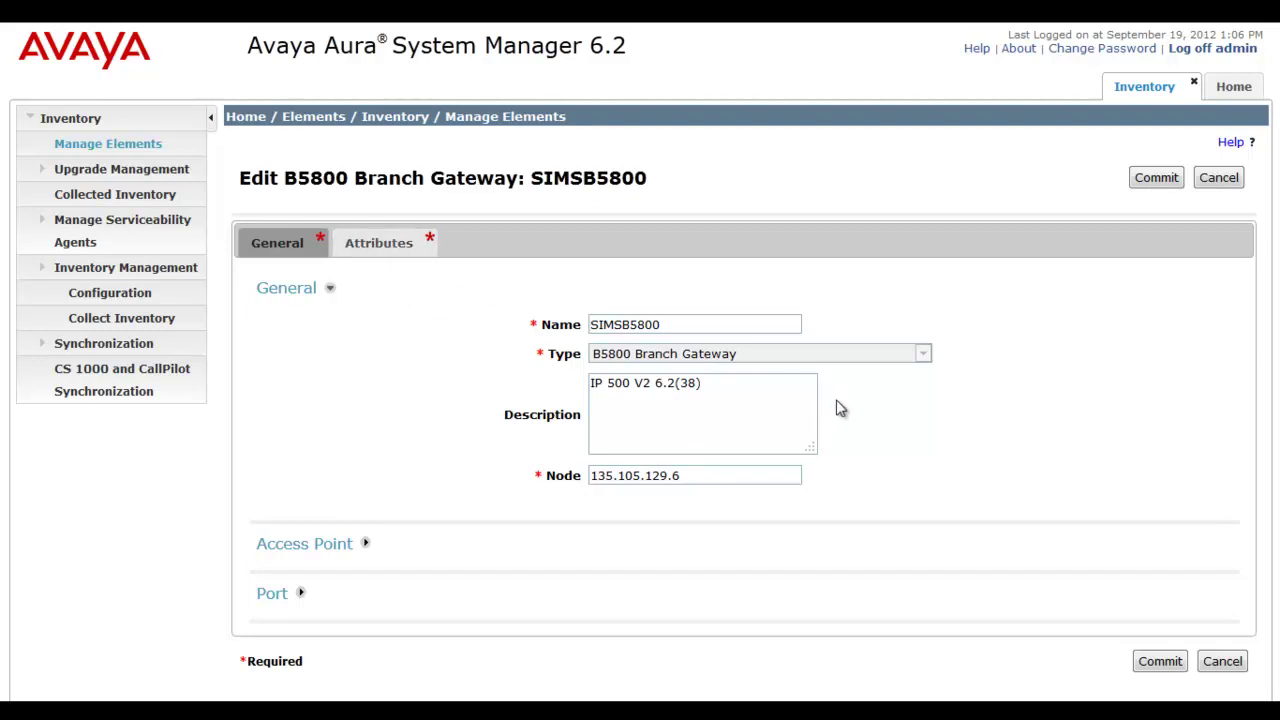
click(412, 549)
Review SIMSB5800's SNMP V1 attributes, service login and password fields, and device version 6.2(38).
click(400, 598)
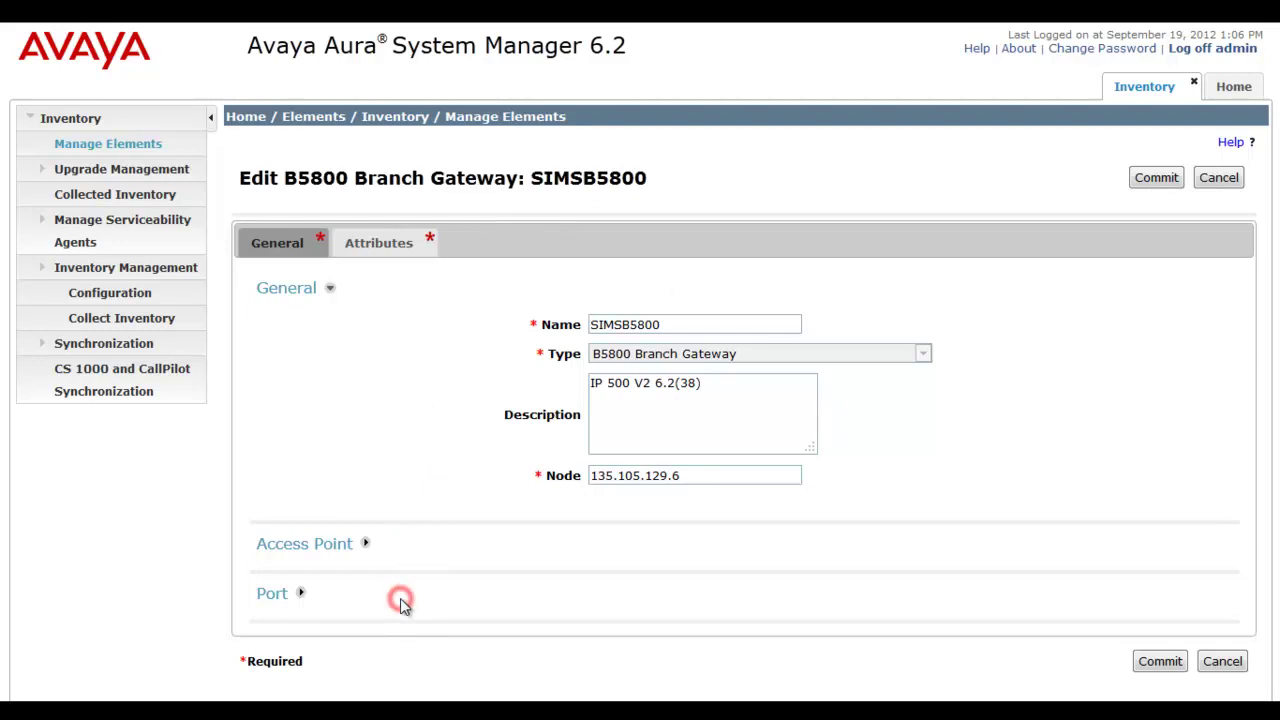
click(385, 255)
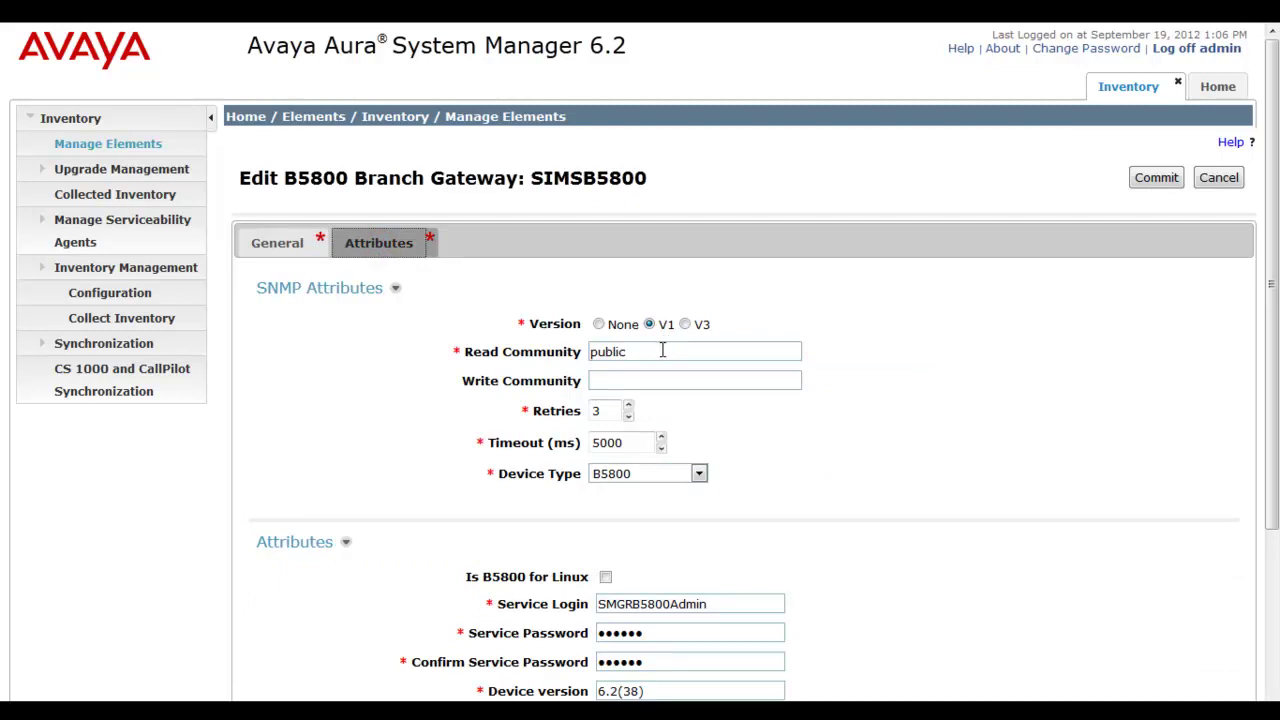
scroll(1274, 460, down, 3)
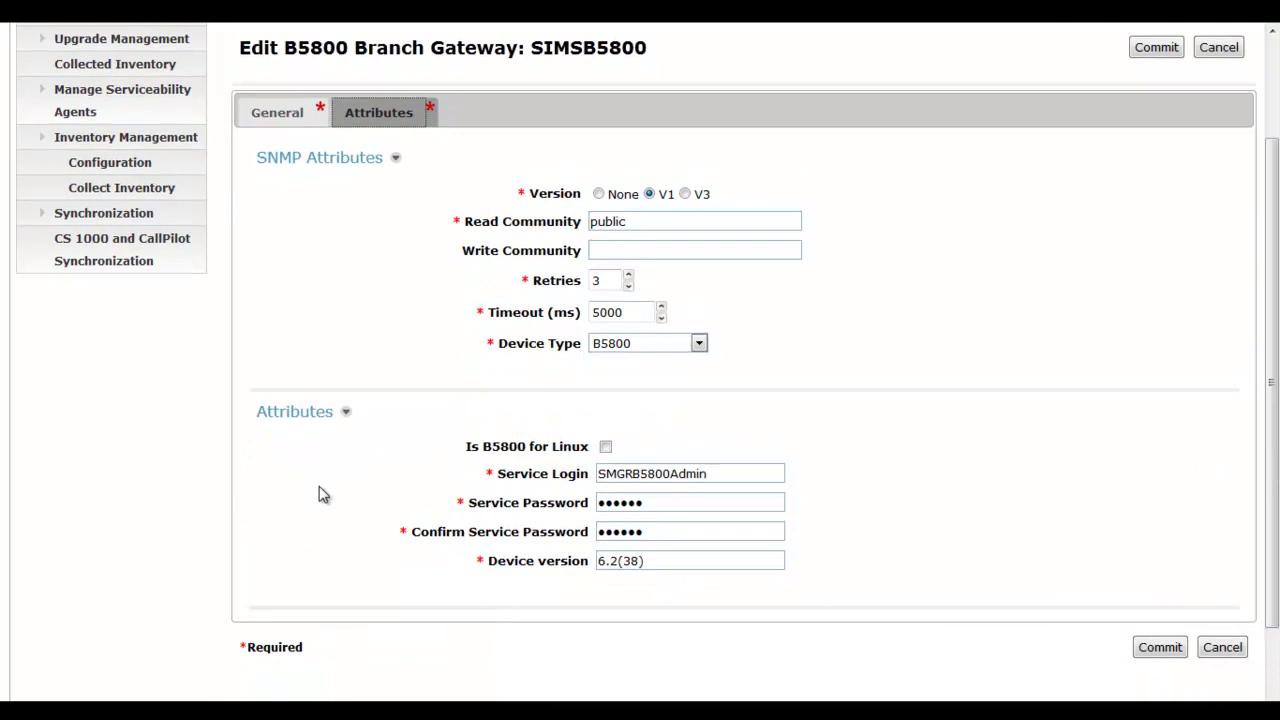
click(733, 475)
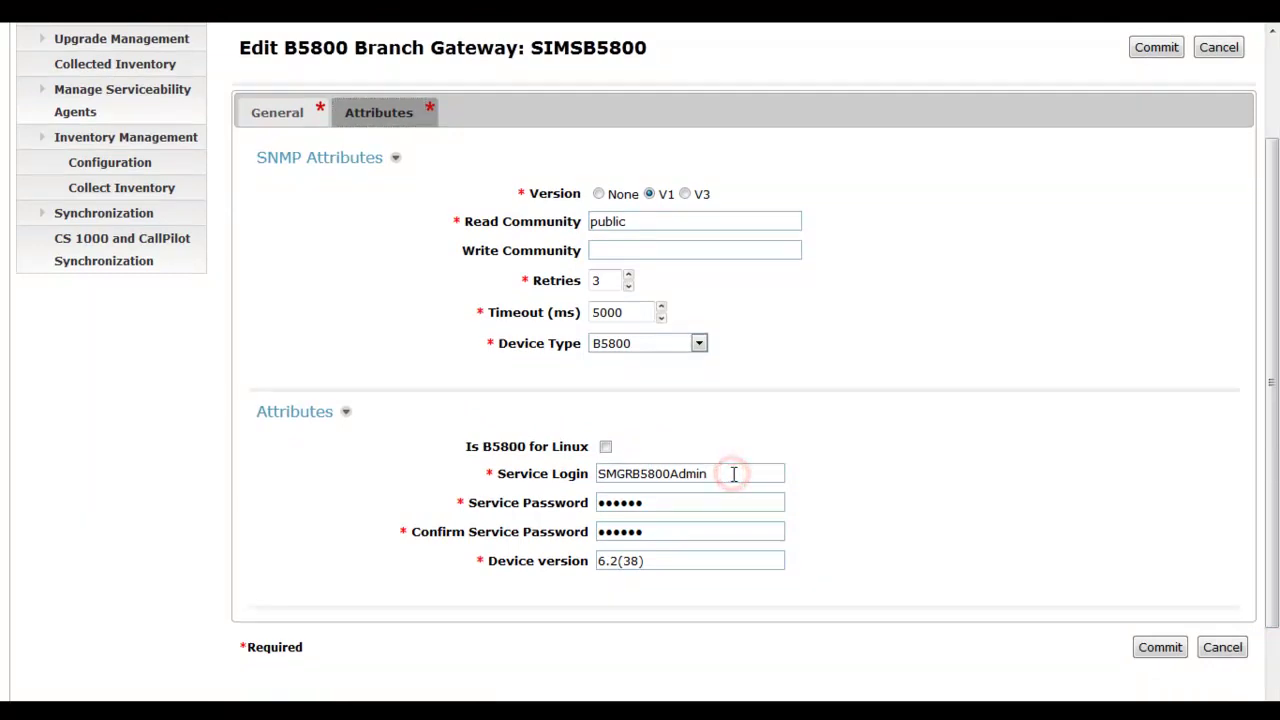
click(687, 501)
click(677, 528)
click(658, 561)
Cancel the SIMSB5800 edit and show the B5800 Branch Gateway synchronization list with SIMSB5800 Completed.
click(1204, 52)
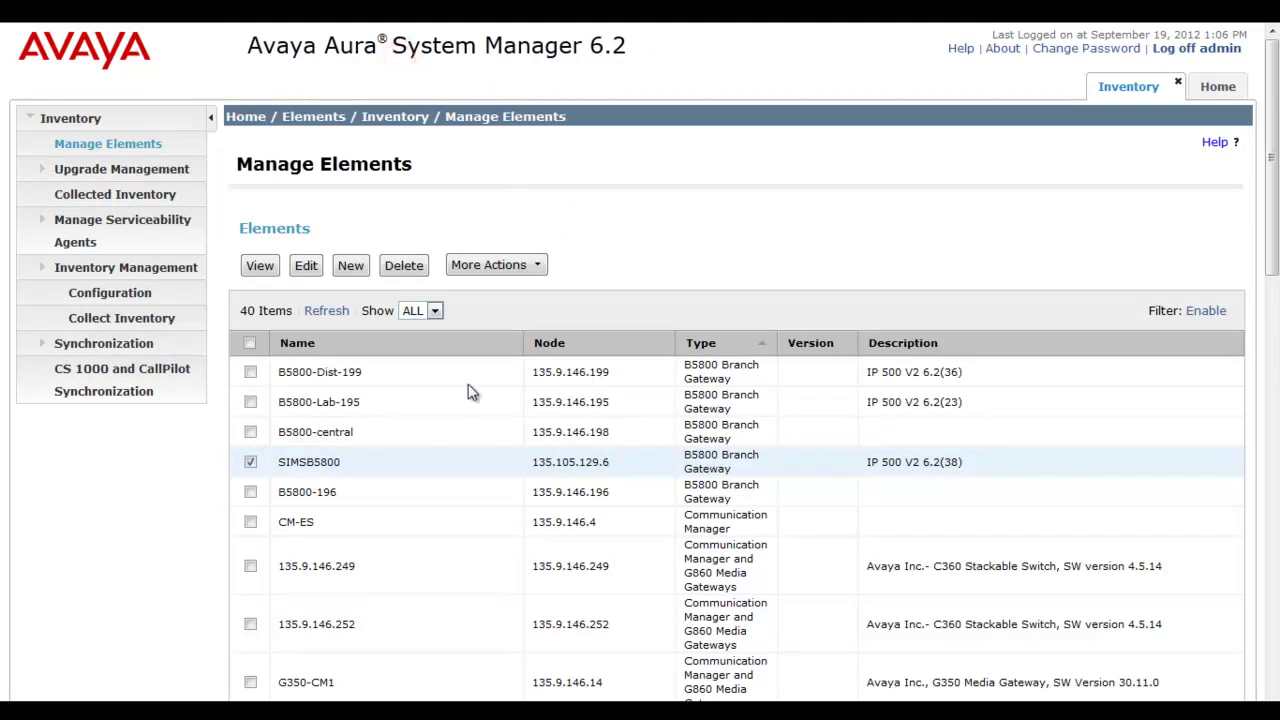
click(92, 344)
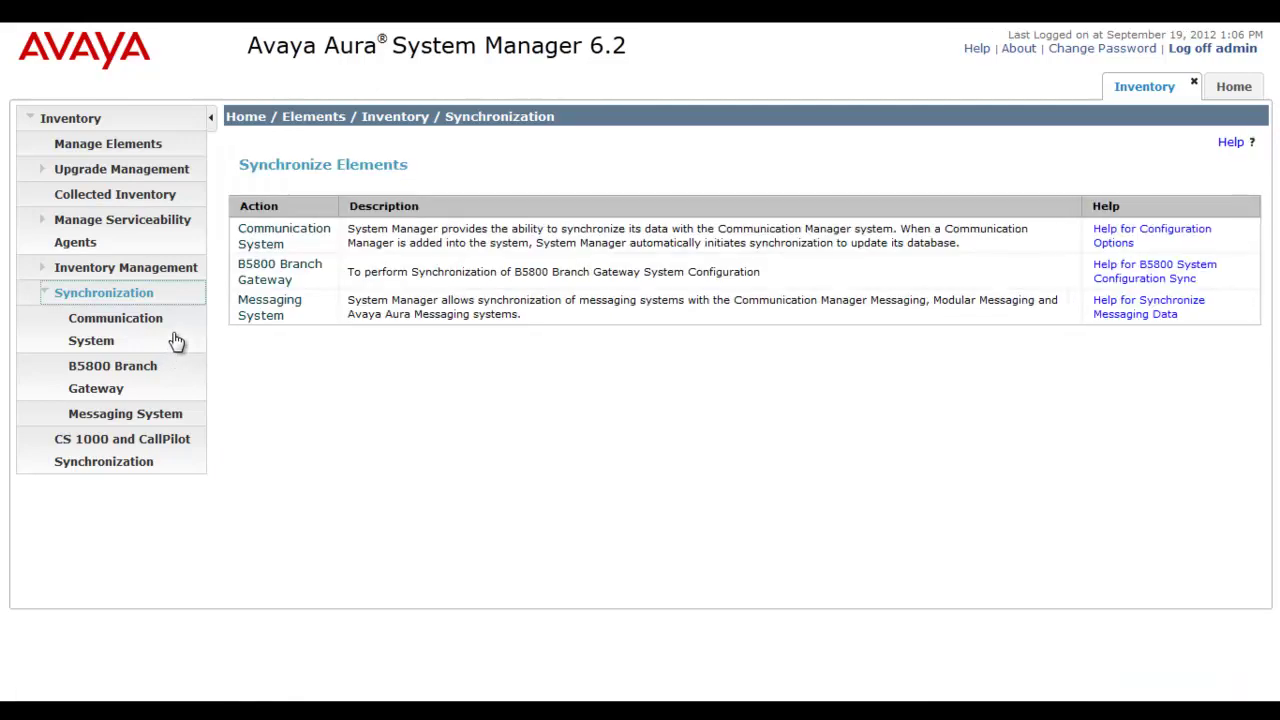
click(104, 372)
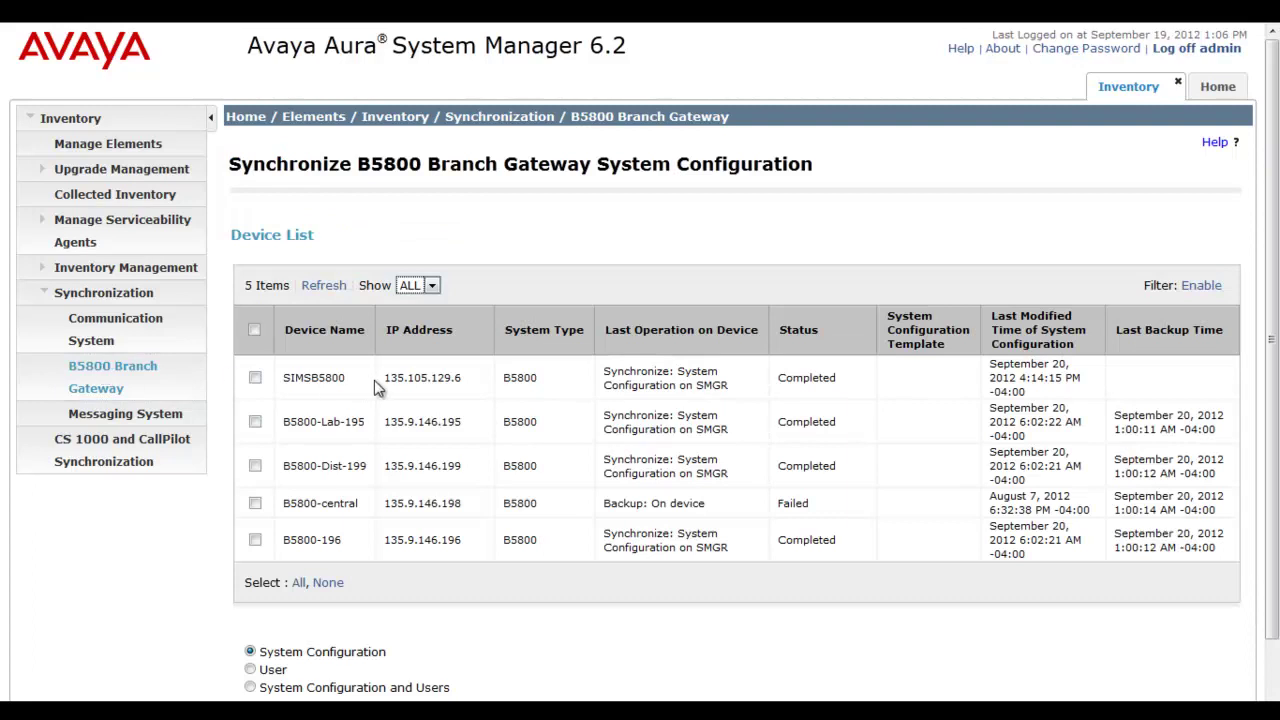
Select the SIMSB5800 gateway in the synchronization list.
click(255, 378)
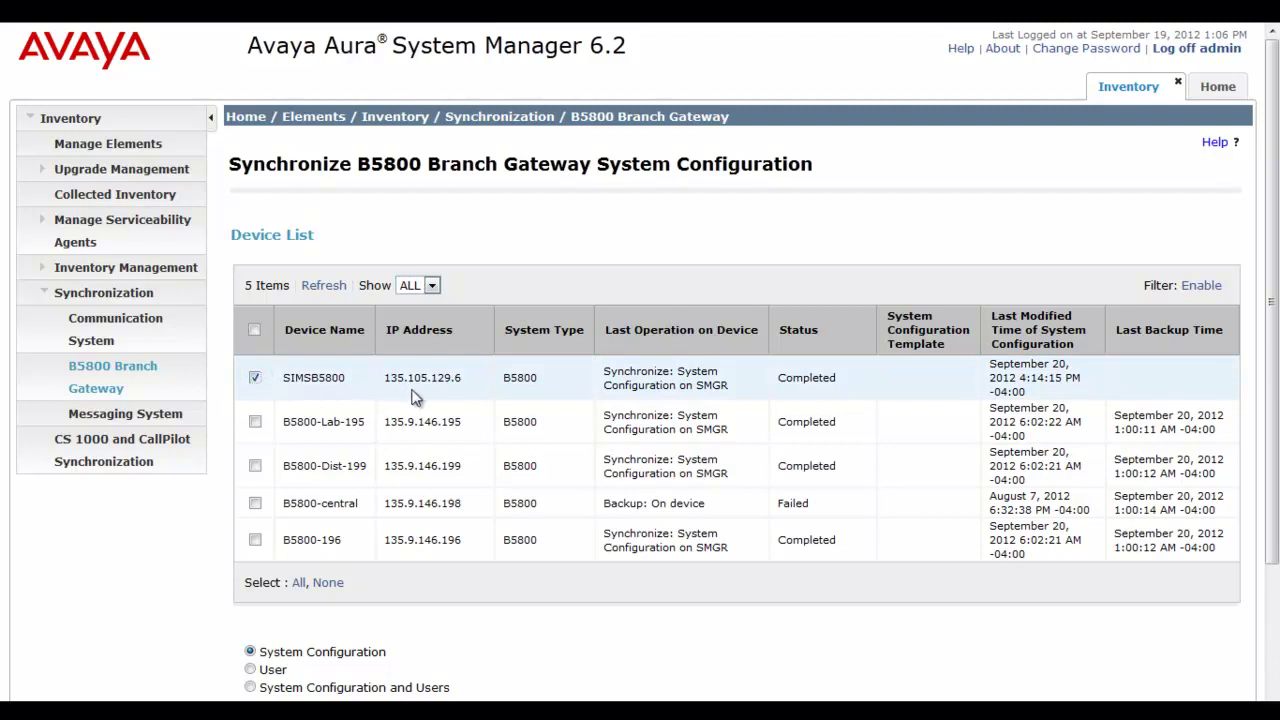
click(468, 385)
click(740, 393)
click(862, 381)
click(1088, 387)
drag(1273, 309, 1274, 345)
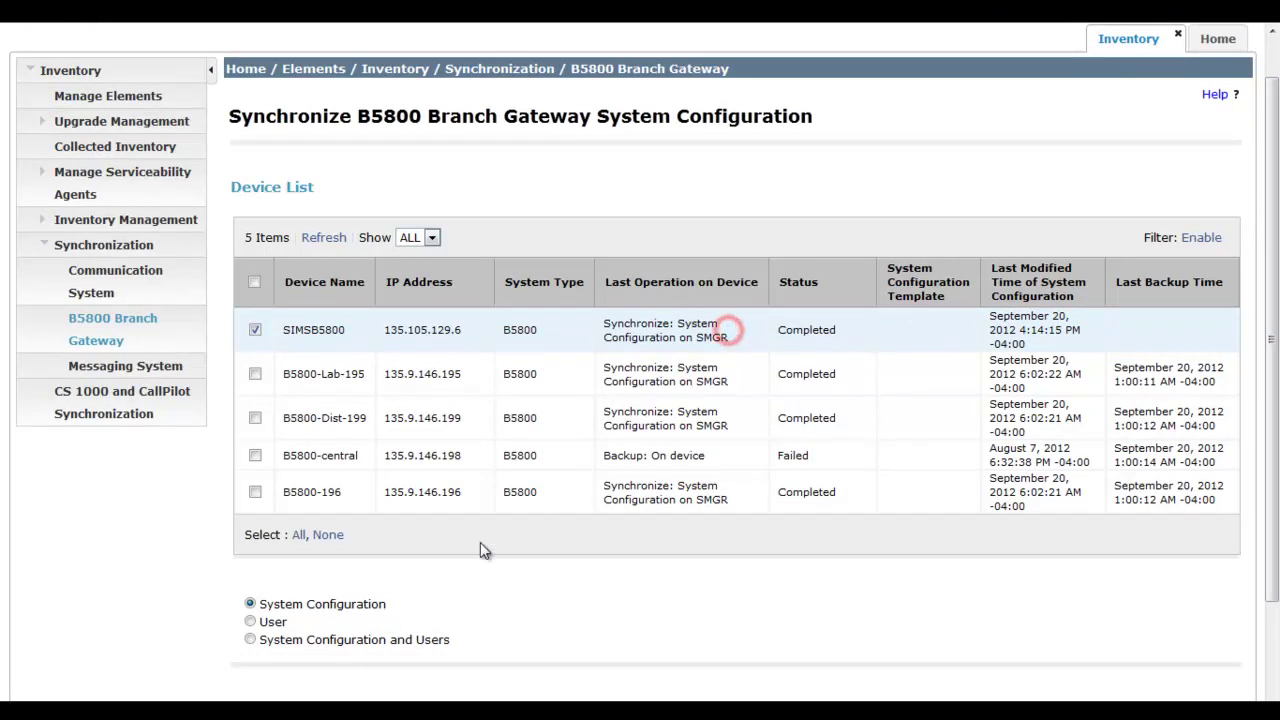
Run an immediate System Configuration and Users sync, refreshing until Status shows Completed.
click(251, 622)
click(251, 640)
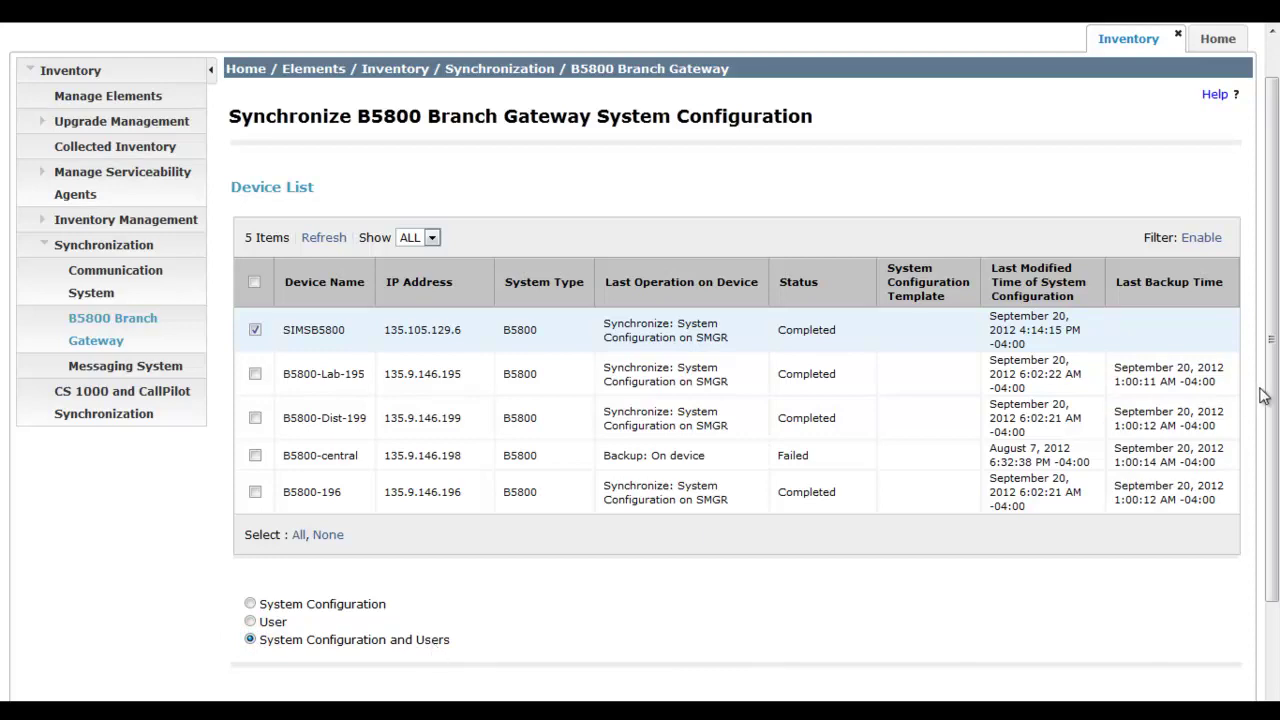
drag(1268, 390, 1273, 448)
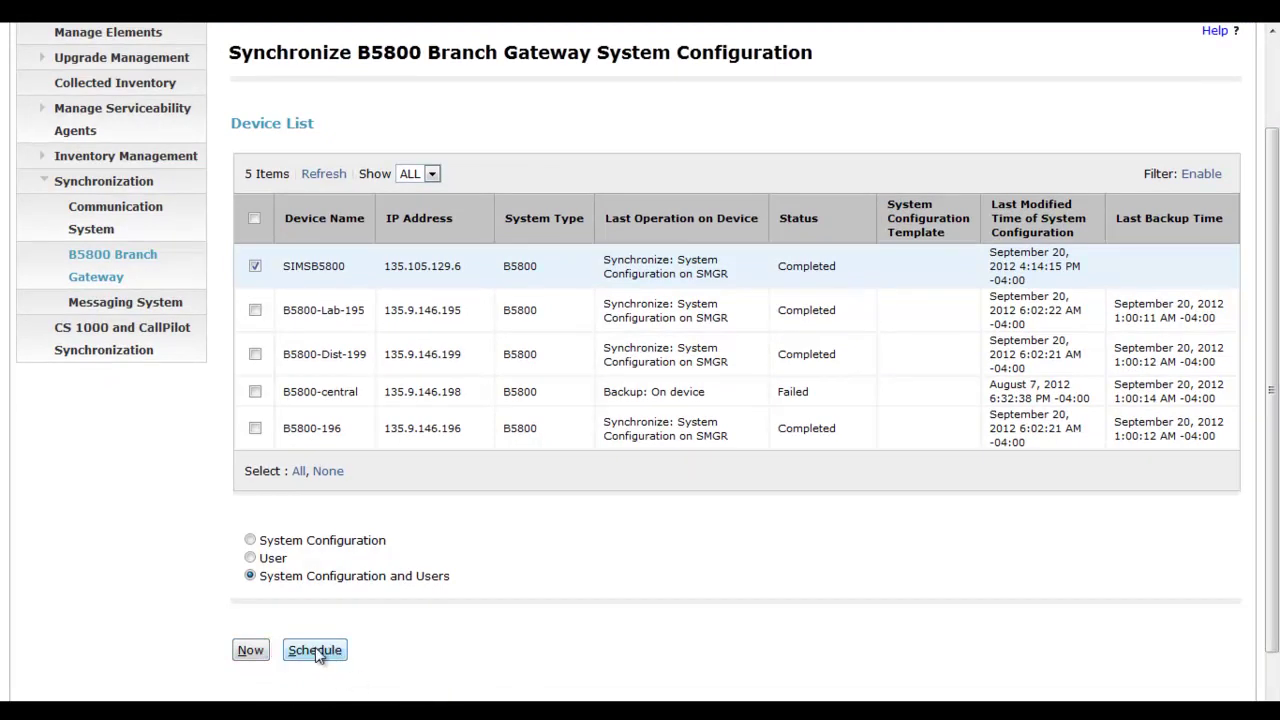
click(251, 651)
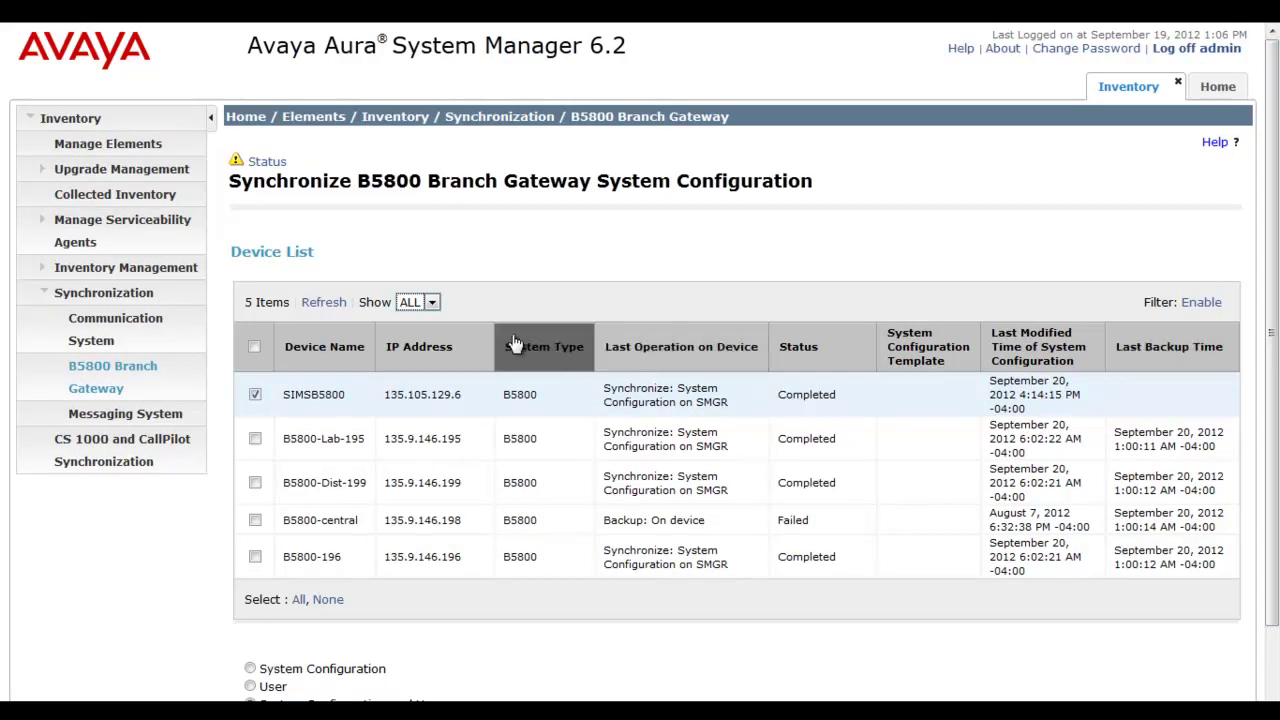
click(326, 305)
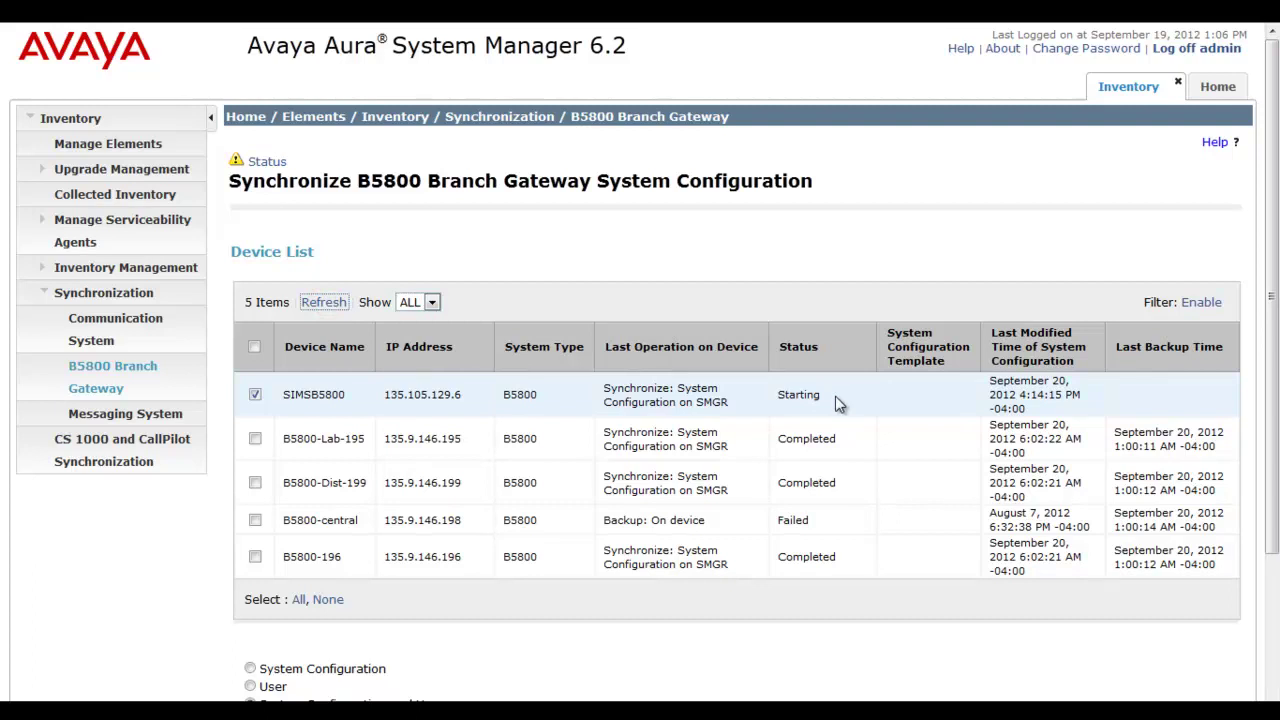
click(331, 304)
Go to the Scheduler's Completed Jobs, select SUM_Get_Inventory and show its More Actions menu.
click(1220, 90)
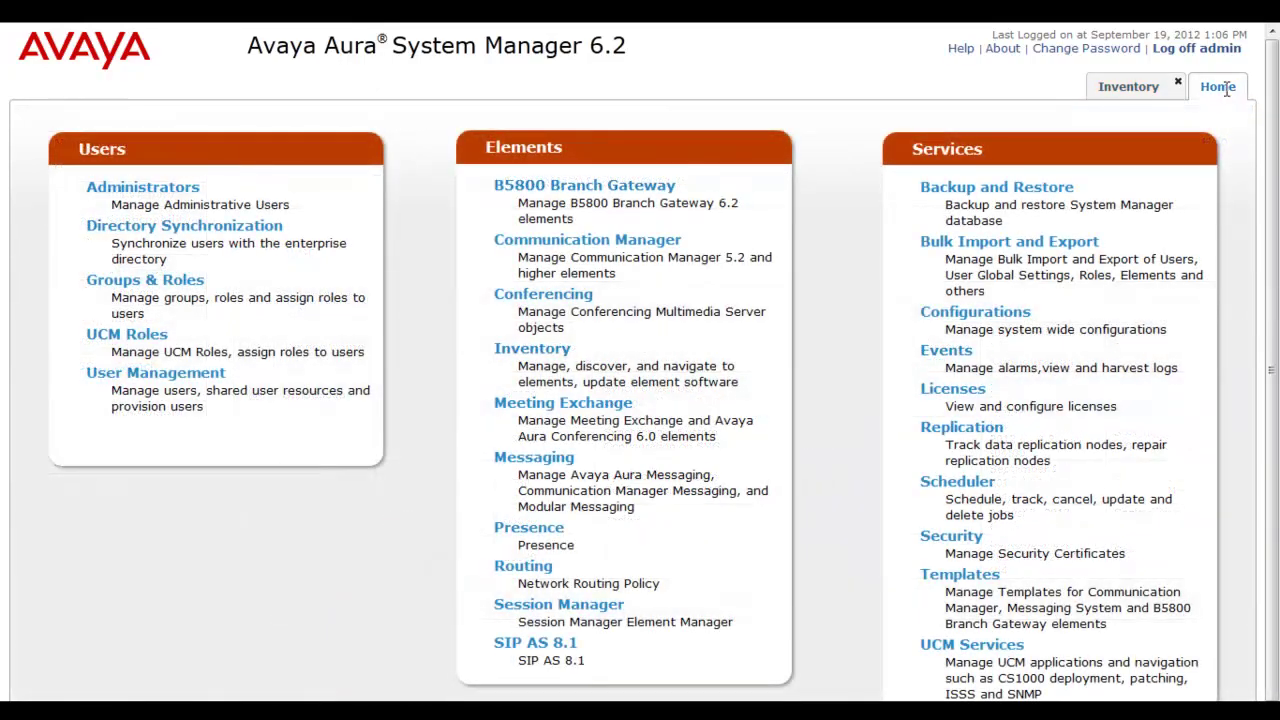
click(1012, 482)
click(960, 483)
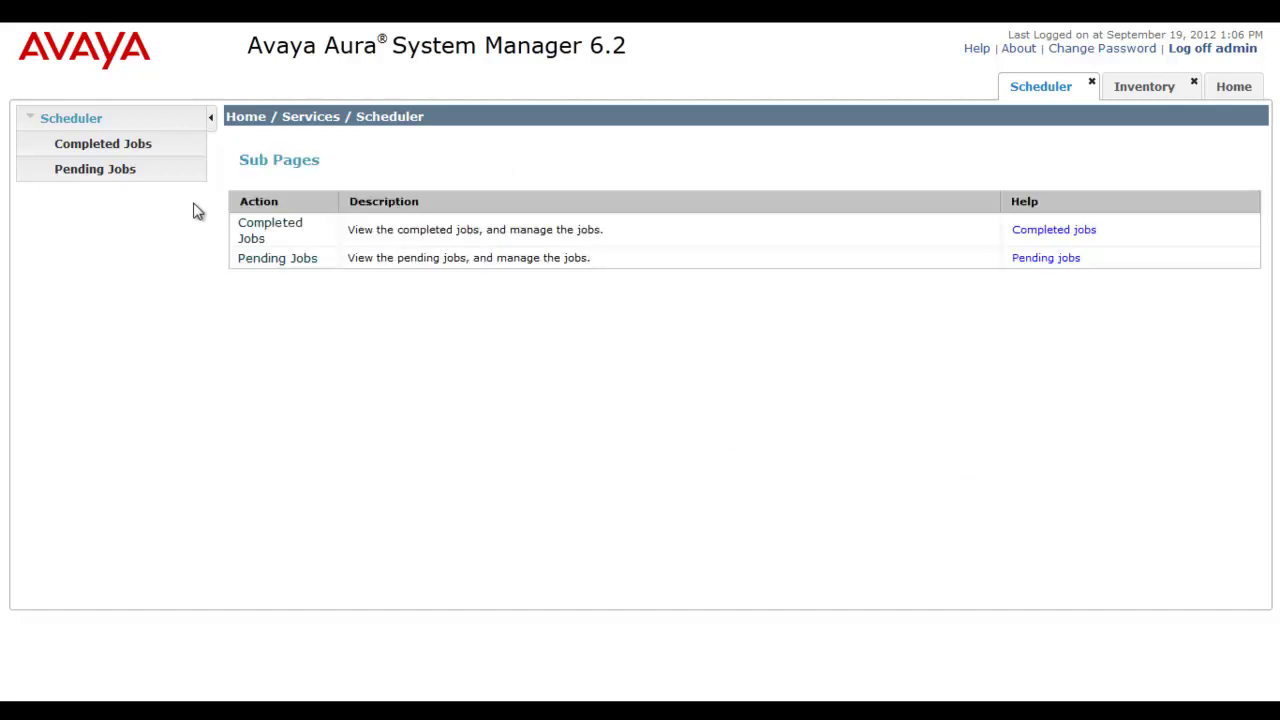
click(133, 150)
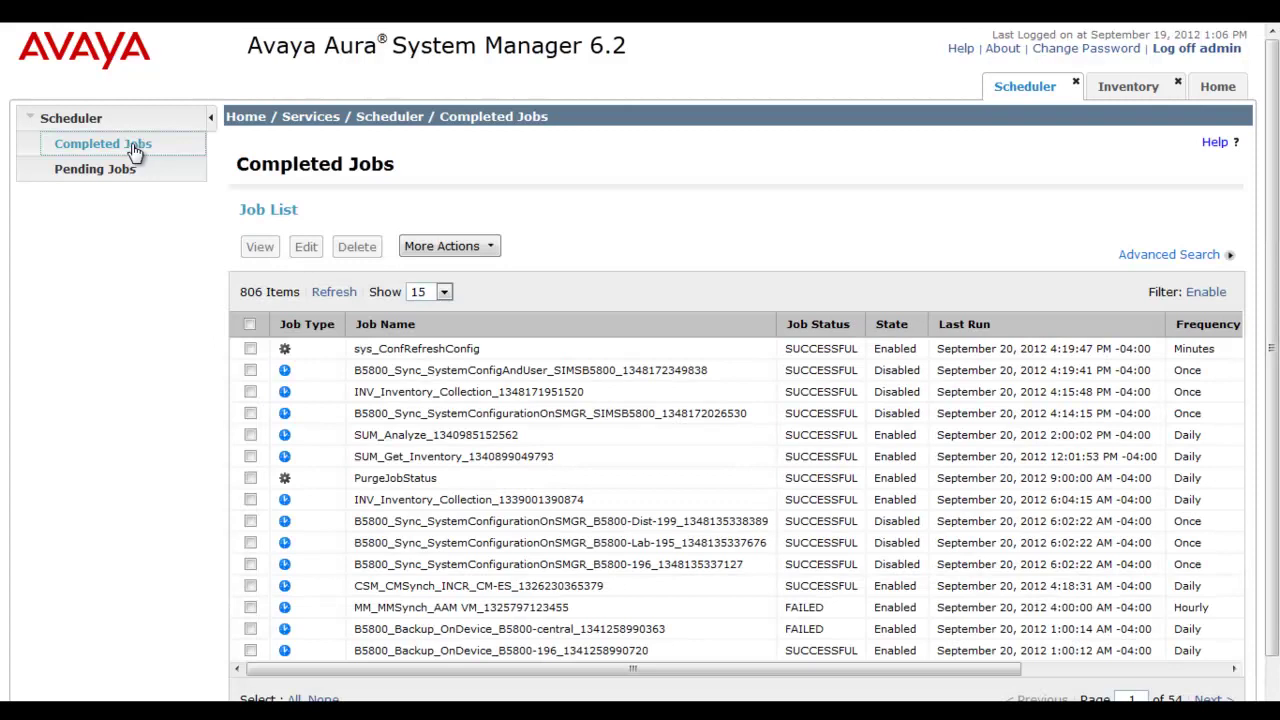
click(618, 498)
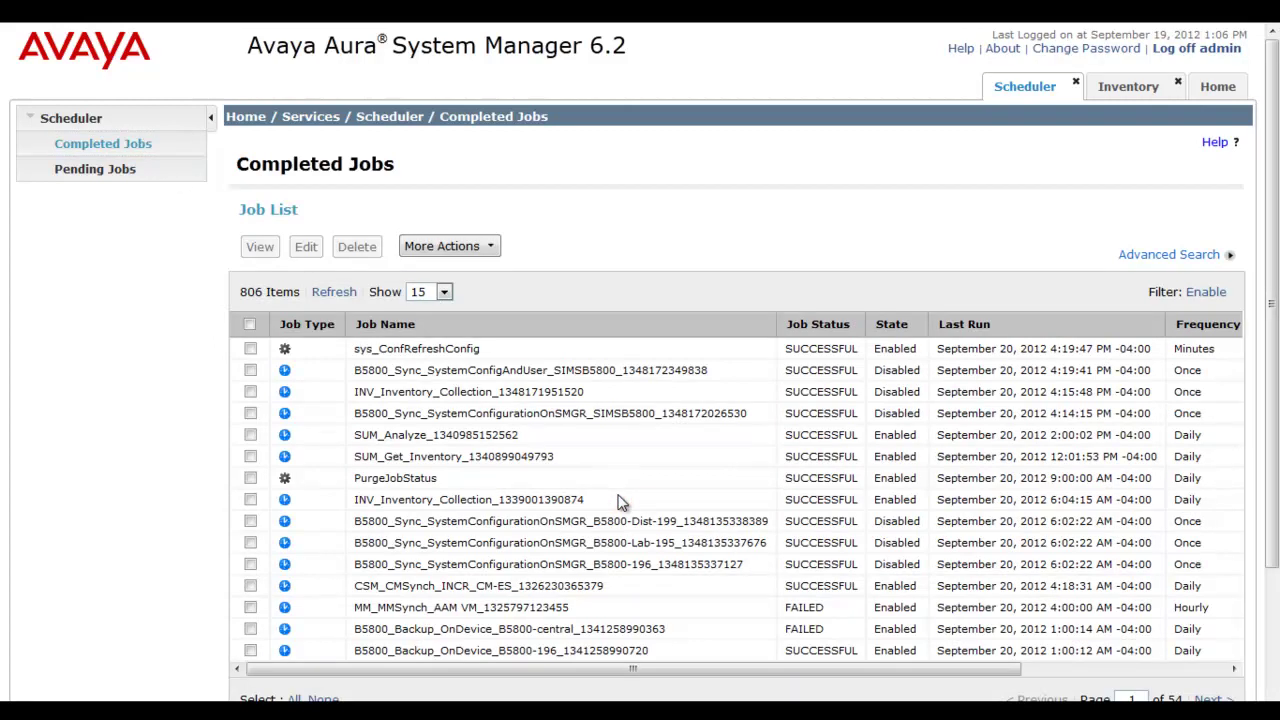
click(583, 462)
click(251, 456)
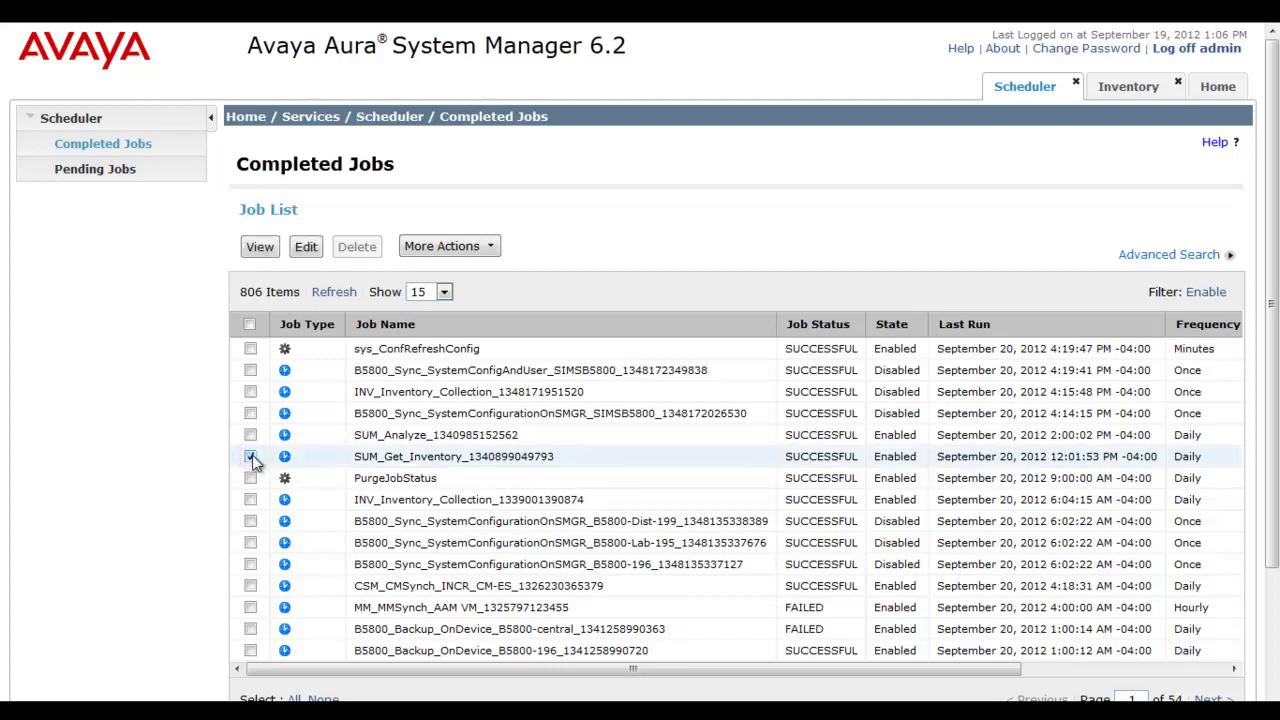
click(490, 246)
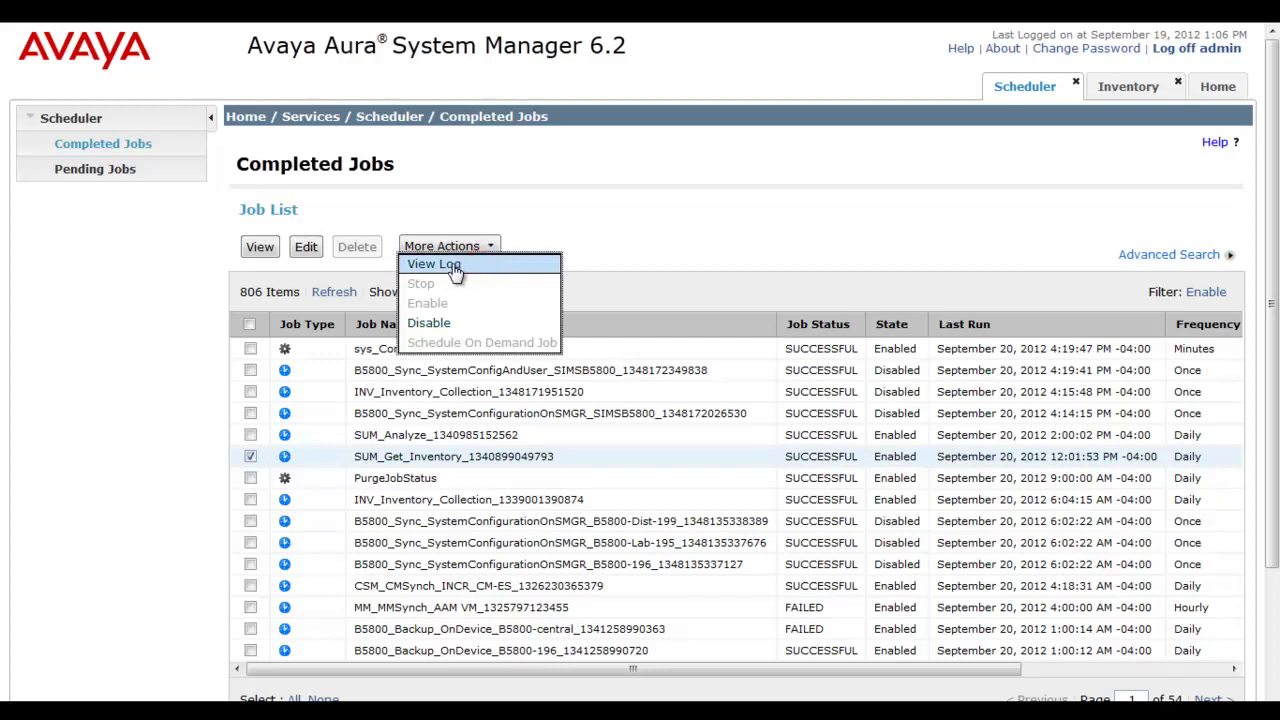
Review the SUM_Get_Inventory log's July 2 UPDATE JOB entry, then return to Completed Jobs.
click(452, 266)
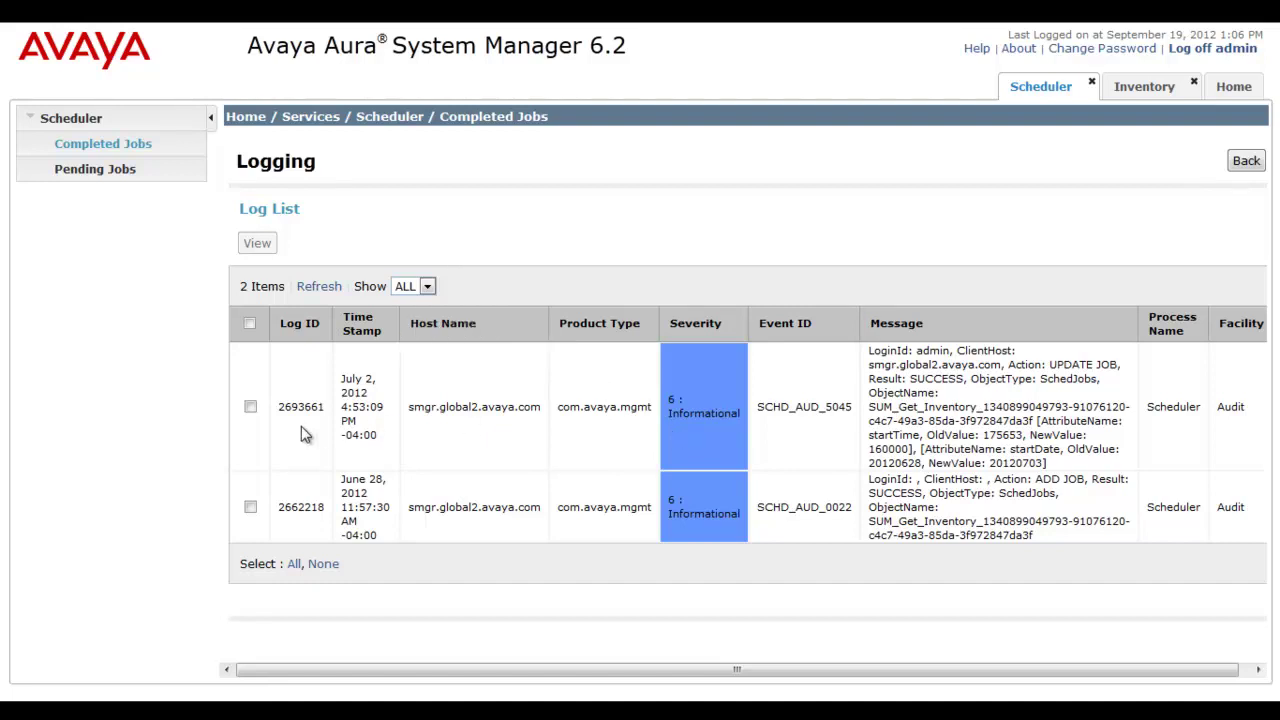
click(251, 407)
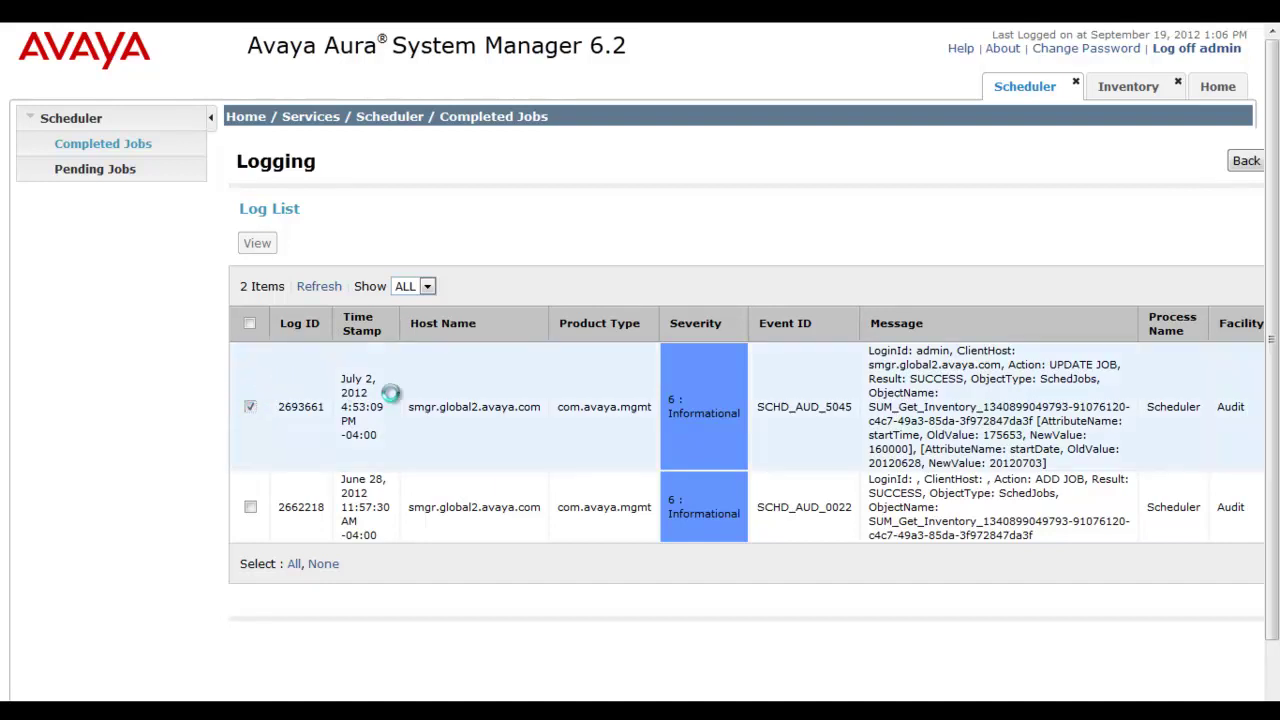
click(265, 246)
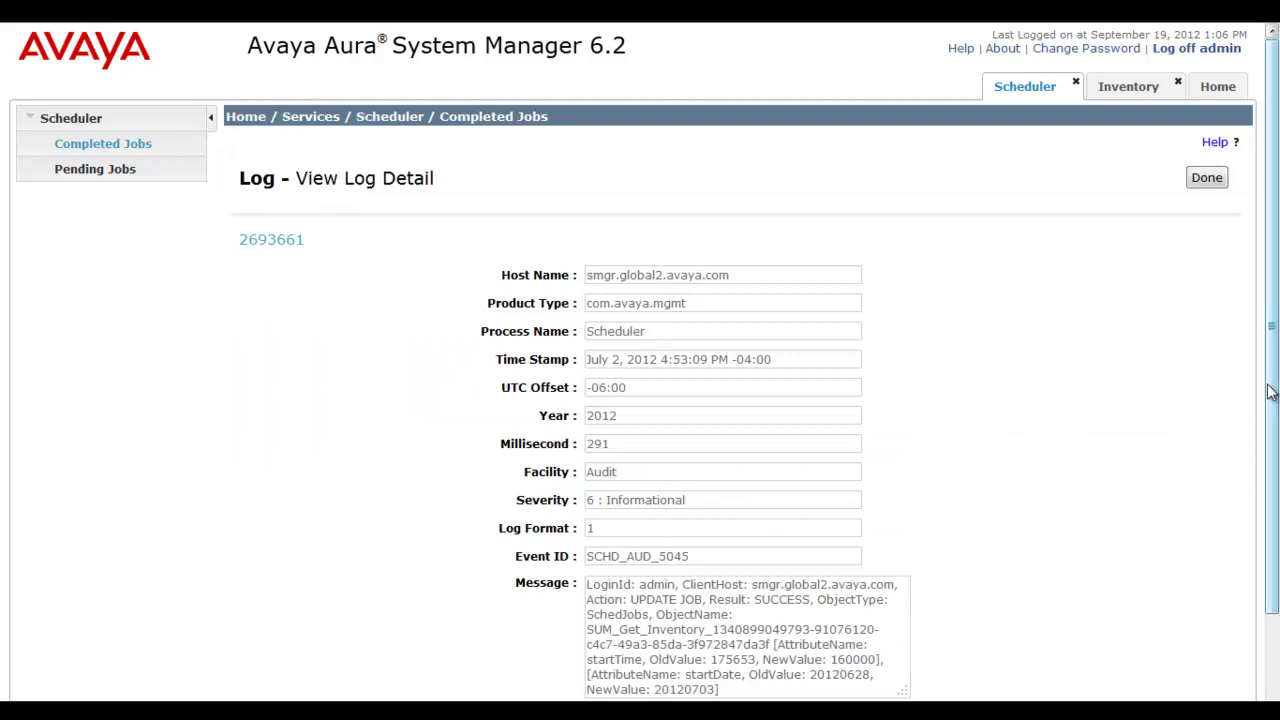
mouse_move(1270, 392)
mouse_down()
mouse_move(1270, 500)
mouse_move(1270, 386)
mouse_up()
click(1207, 177)
click(122, 143)
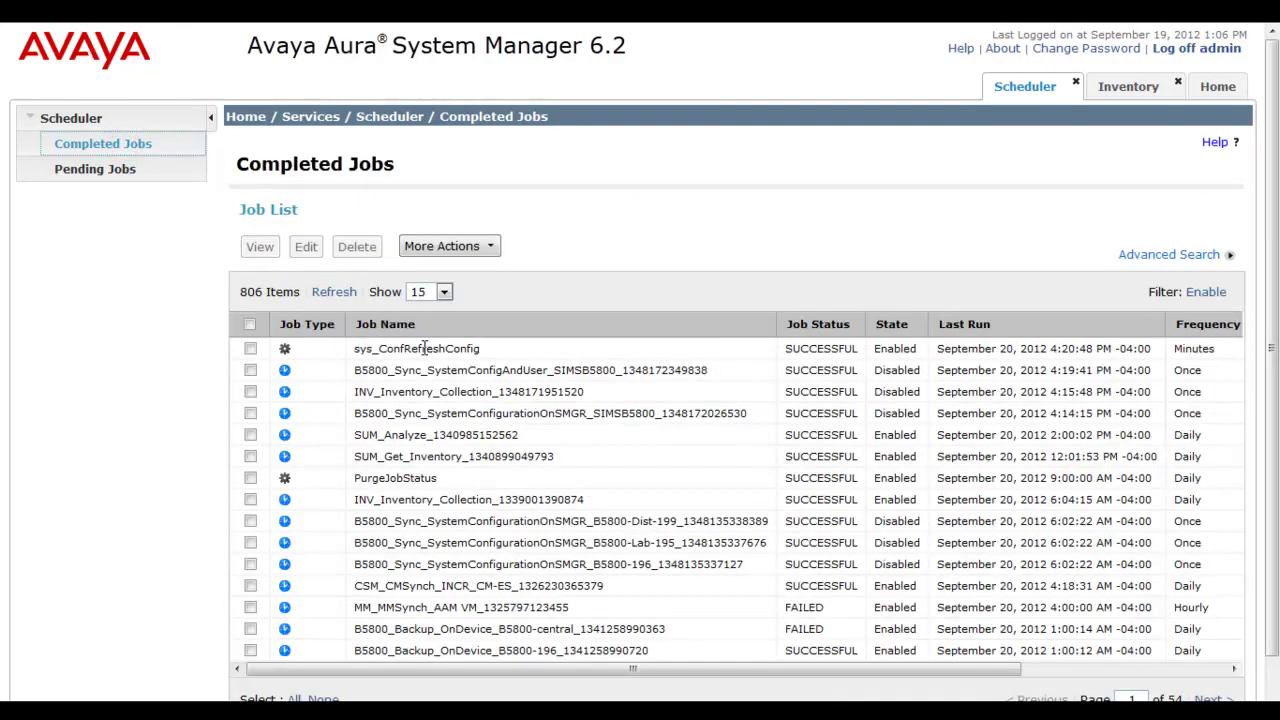
Check the B5800_Sync_SystemConfigAndUser job's log, return to Completed Jobs and close the Scheduler.
click(250, 370)
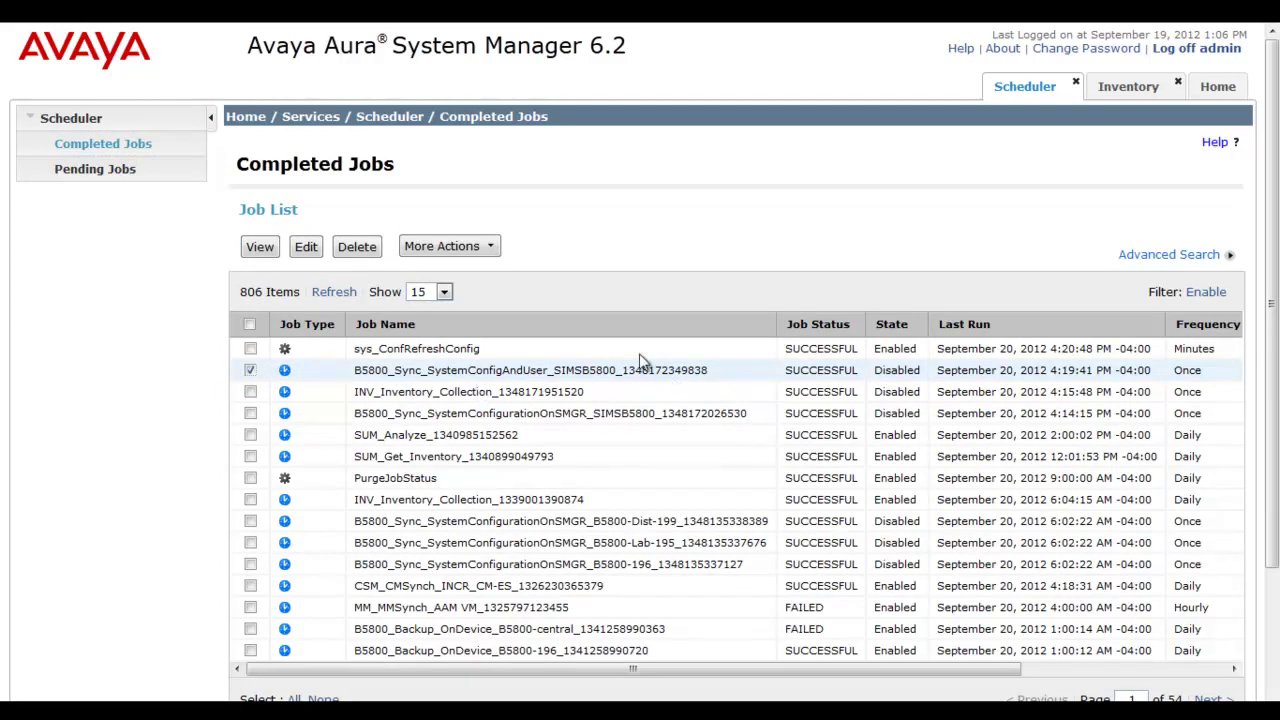
click(491, 247)
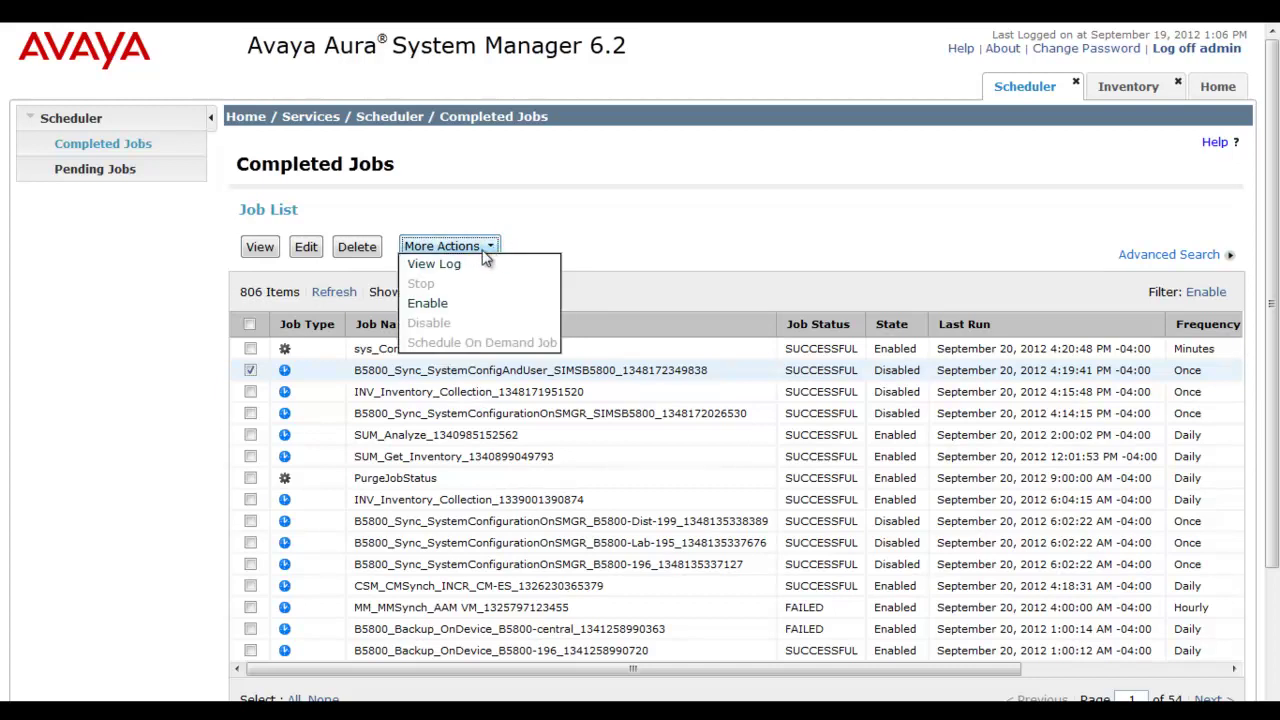
click(455, 265)
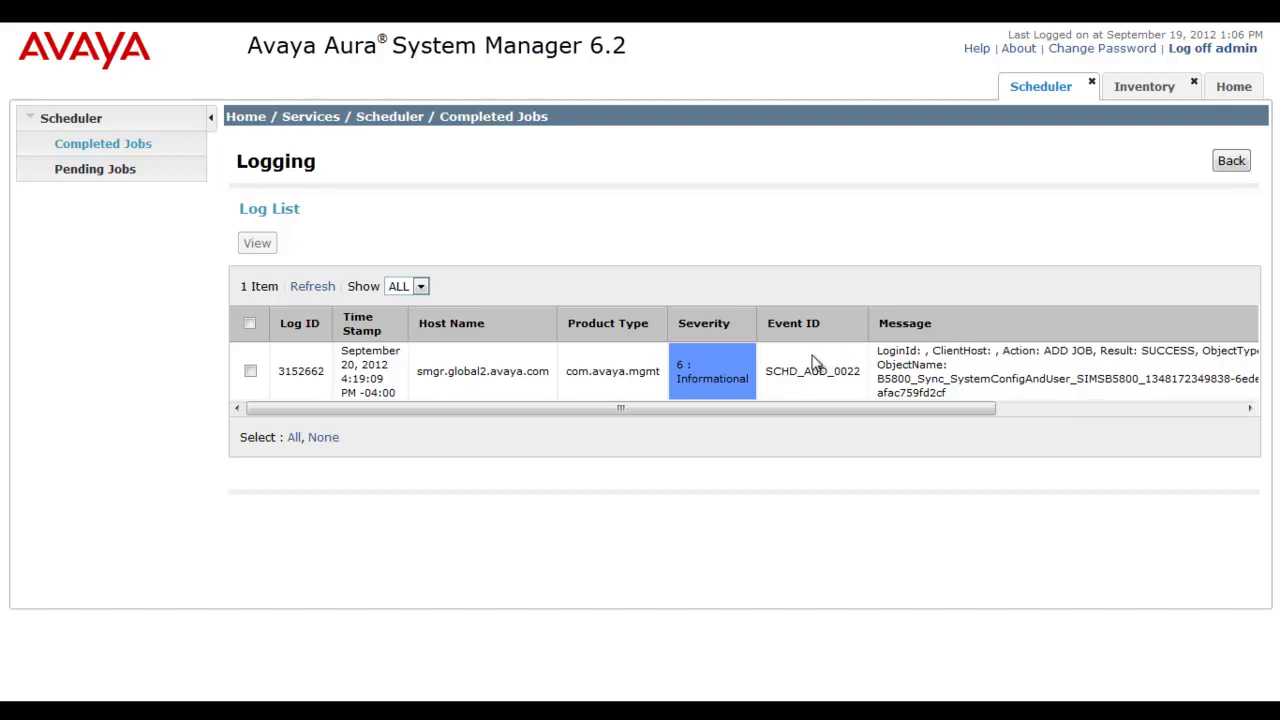
click(143, 146)
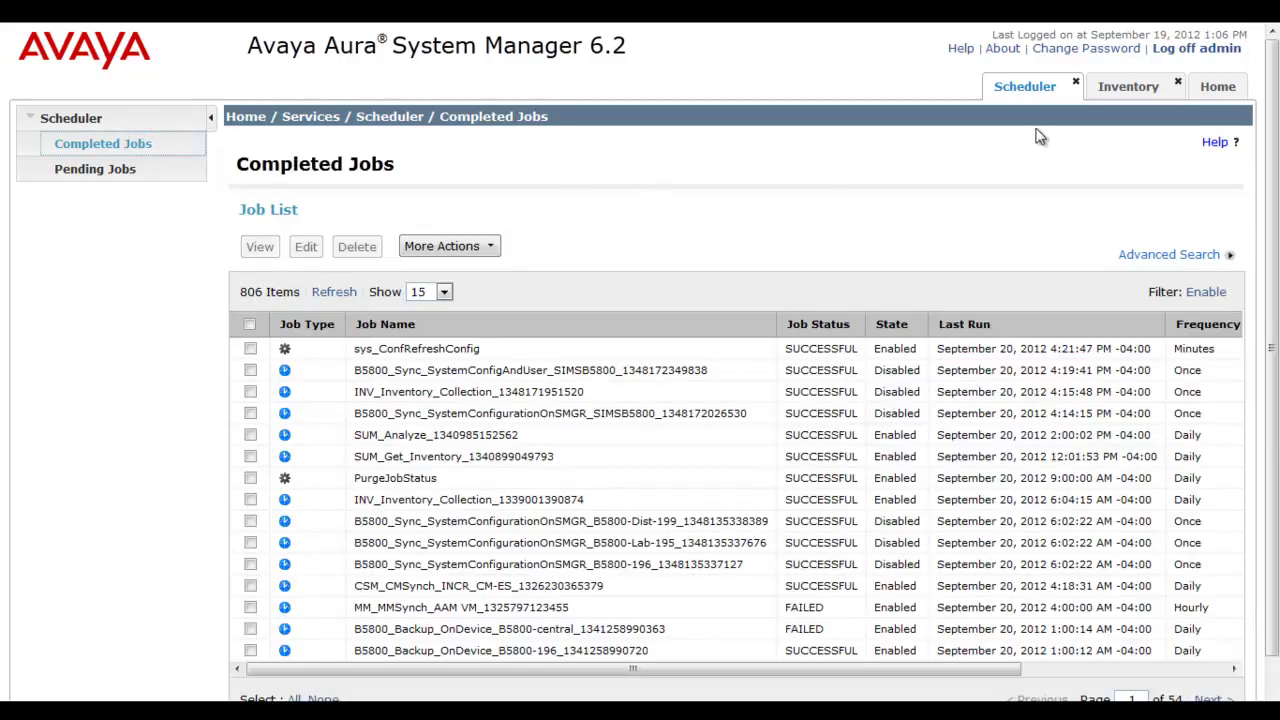
click(1077, 83)
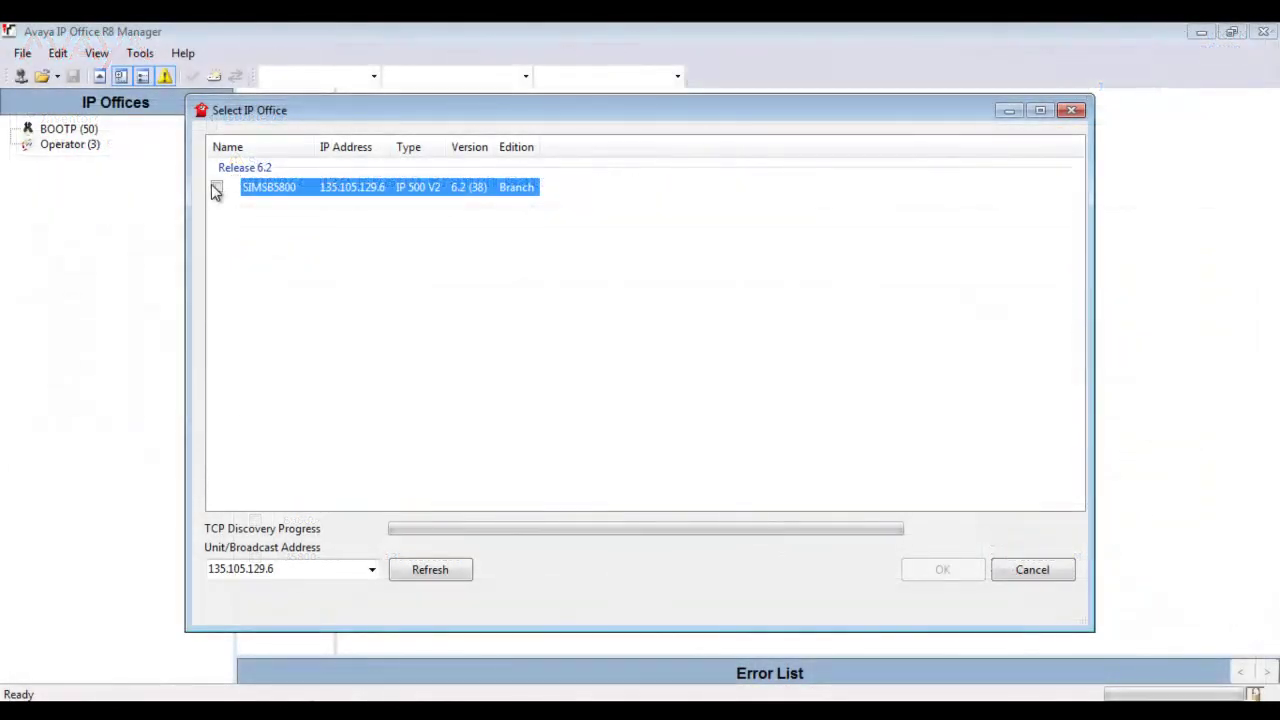
Log in to SIMSB5800's configuration as Administrator with its password, then dismiss the refusal error.
click(217, 187)
key(Return)
text(Administrator)
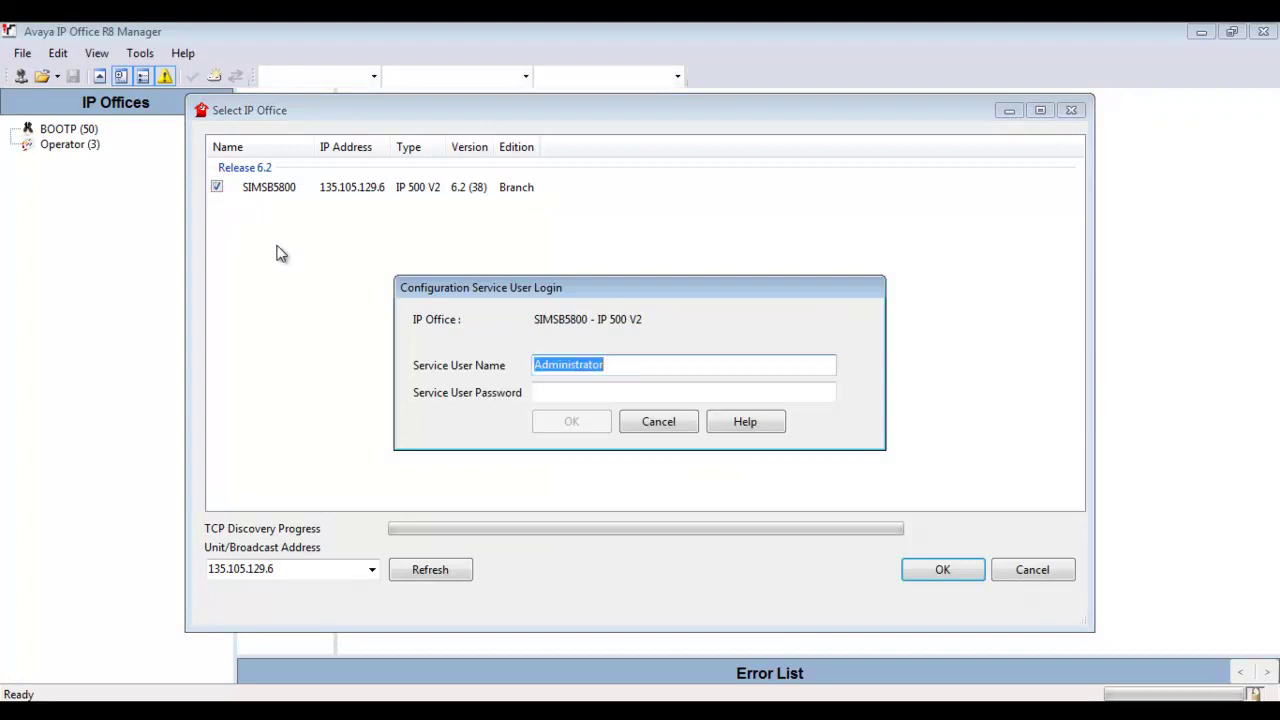
key(Tab)
text(password)
key(Return)
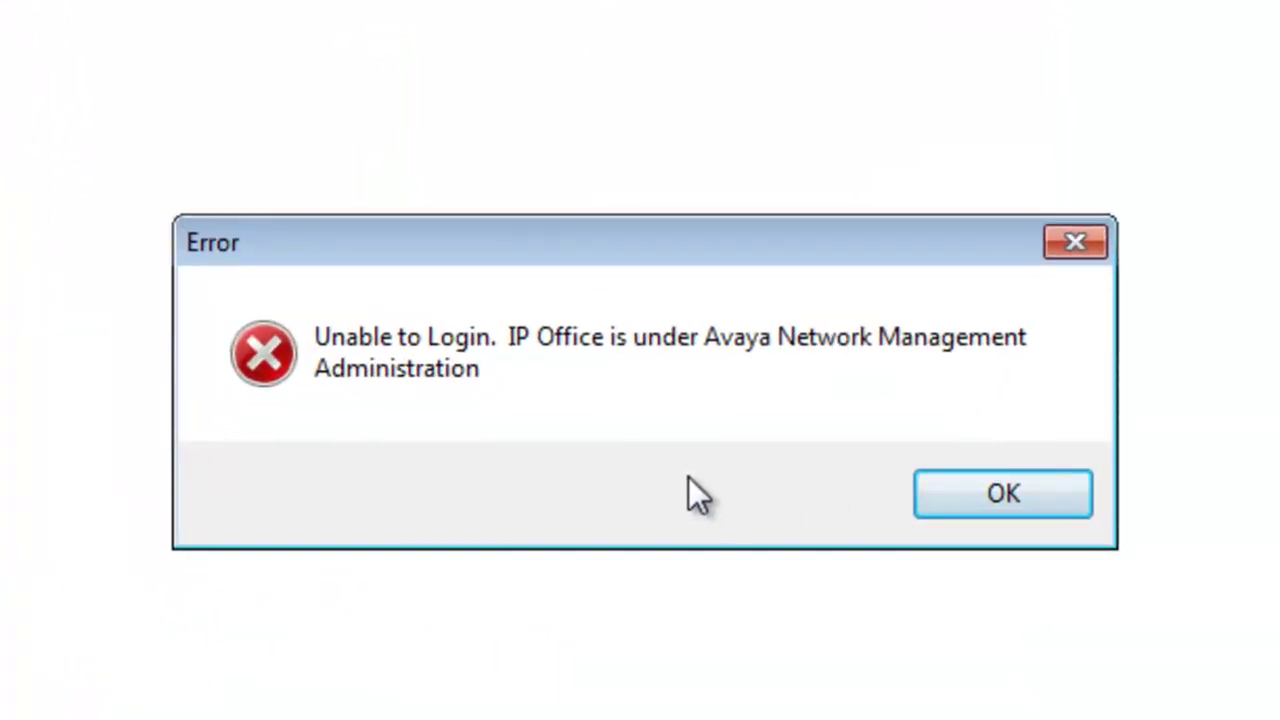
click(519, 462)
click(990, 488)
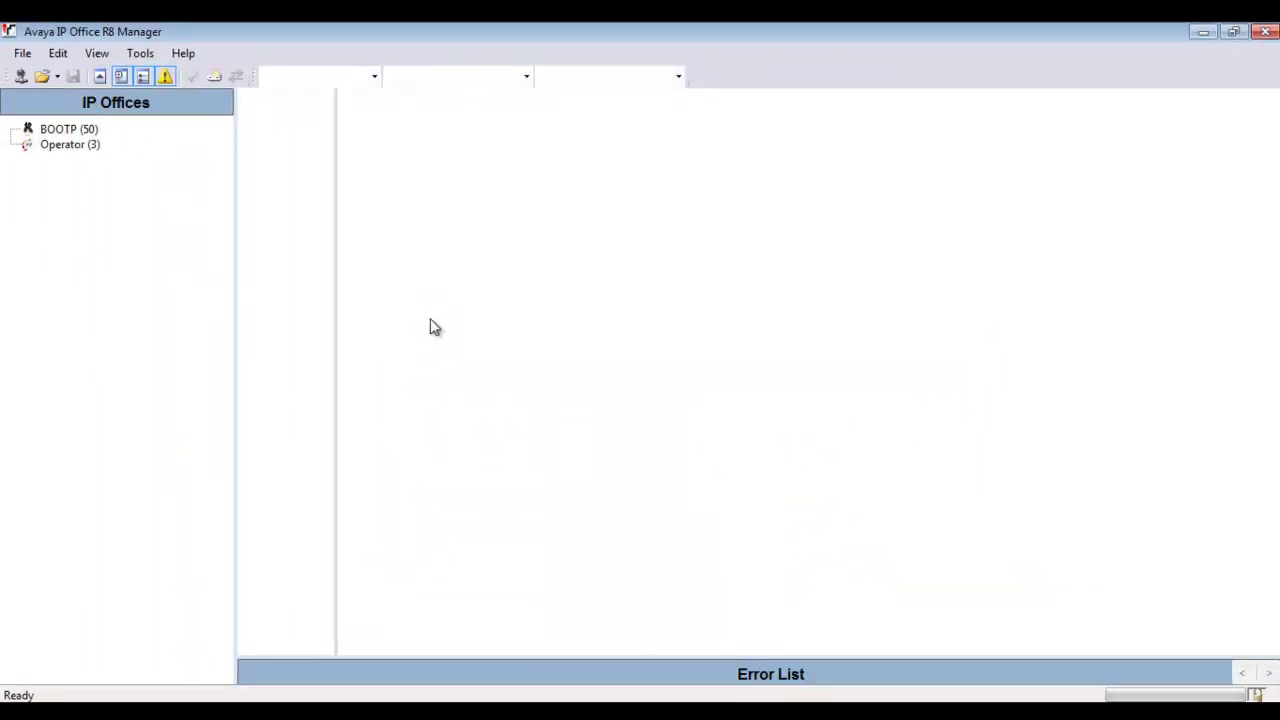
Open Security Settings for SIMSB5800, logging in as the 'security' service user with its password.
click(22, 53)
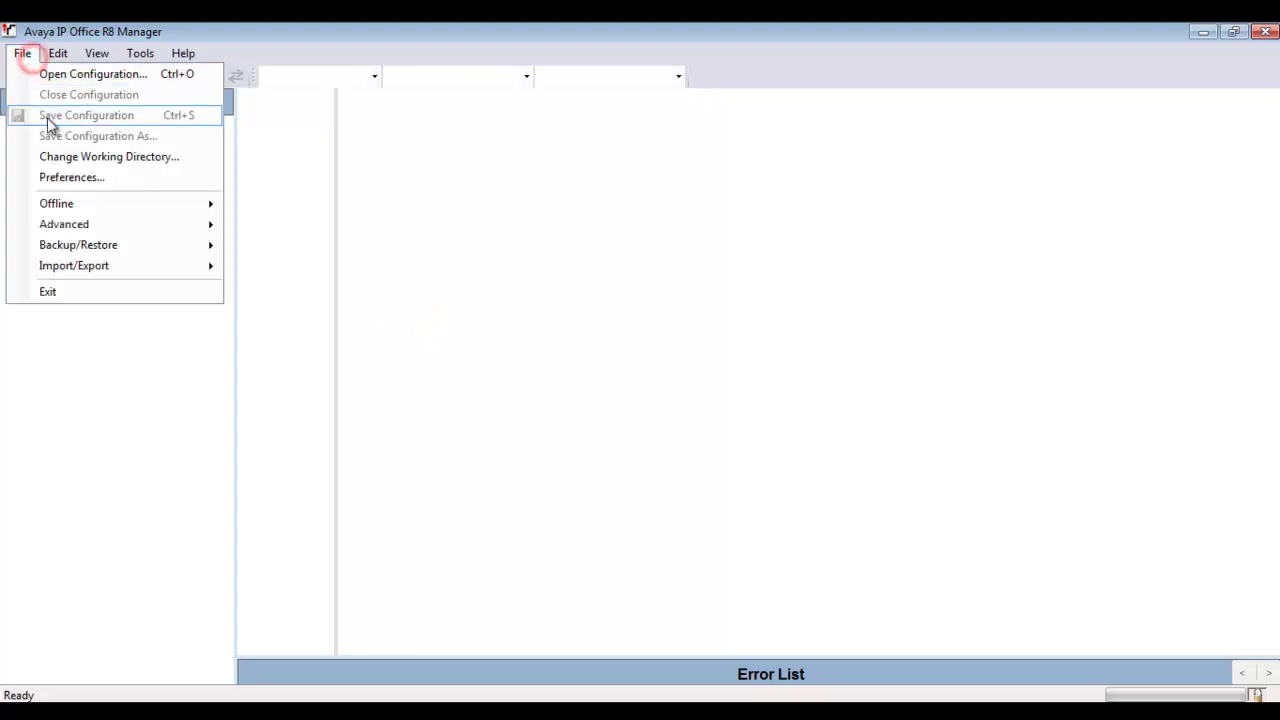
mouse_move(88, 228)
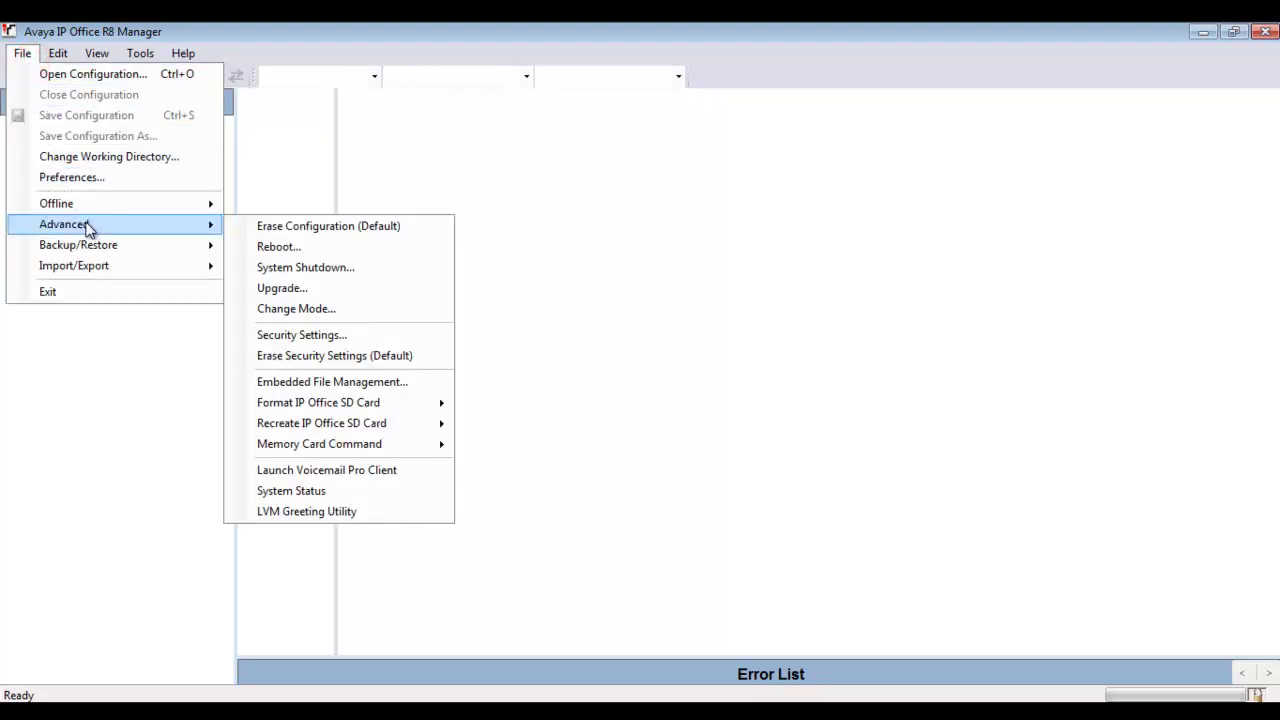
click(362, 340)
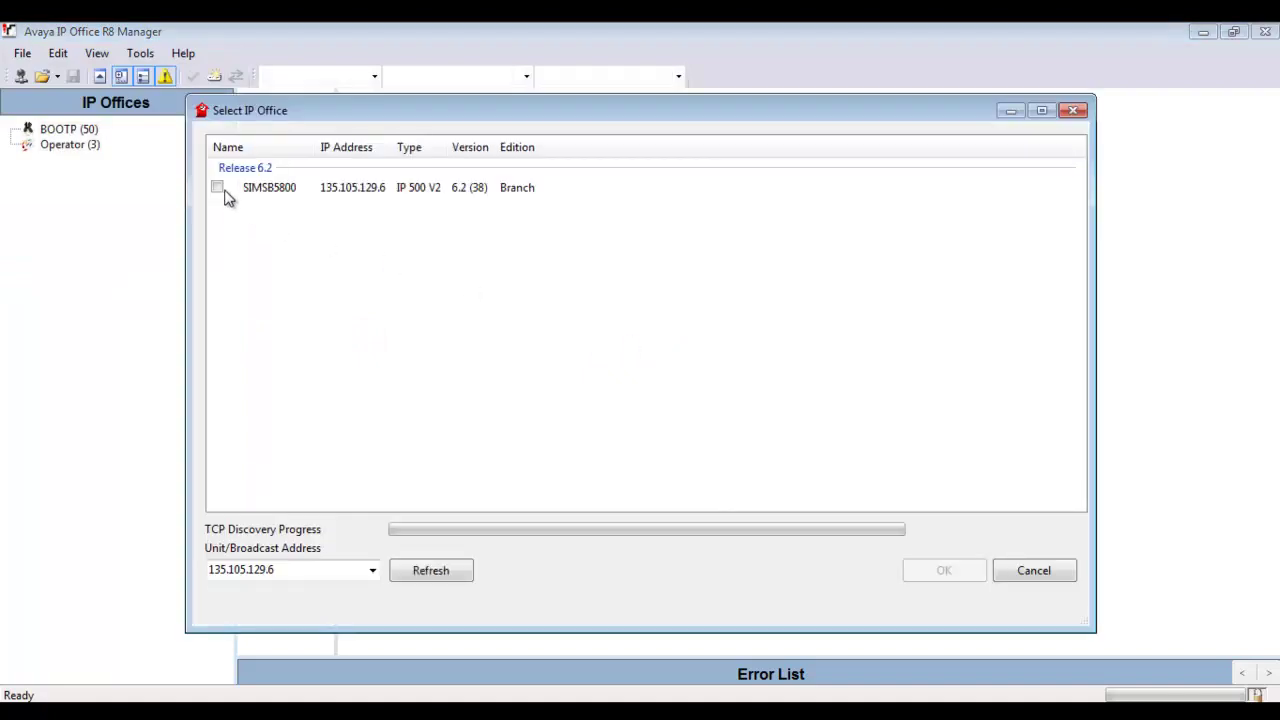
click(220, 190)
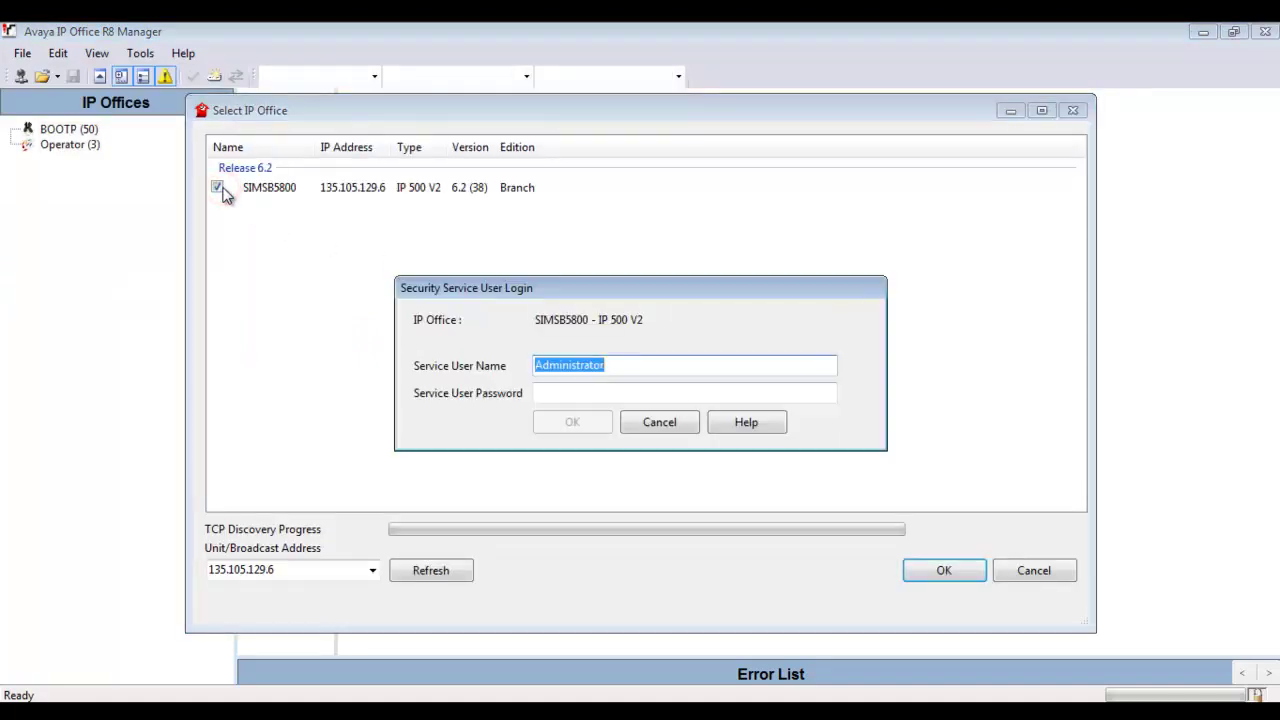
text(security)
key(Tab)
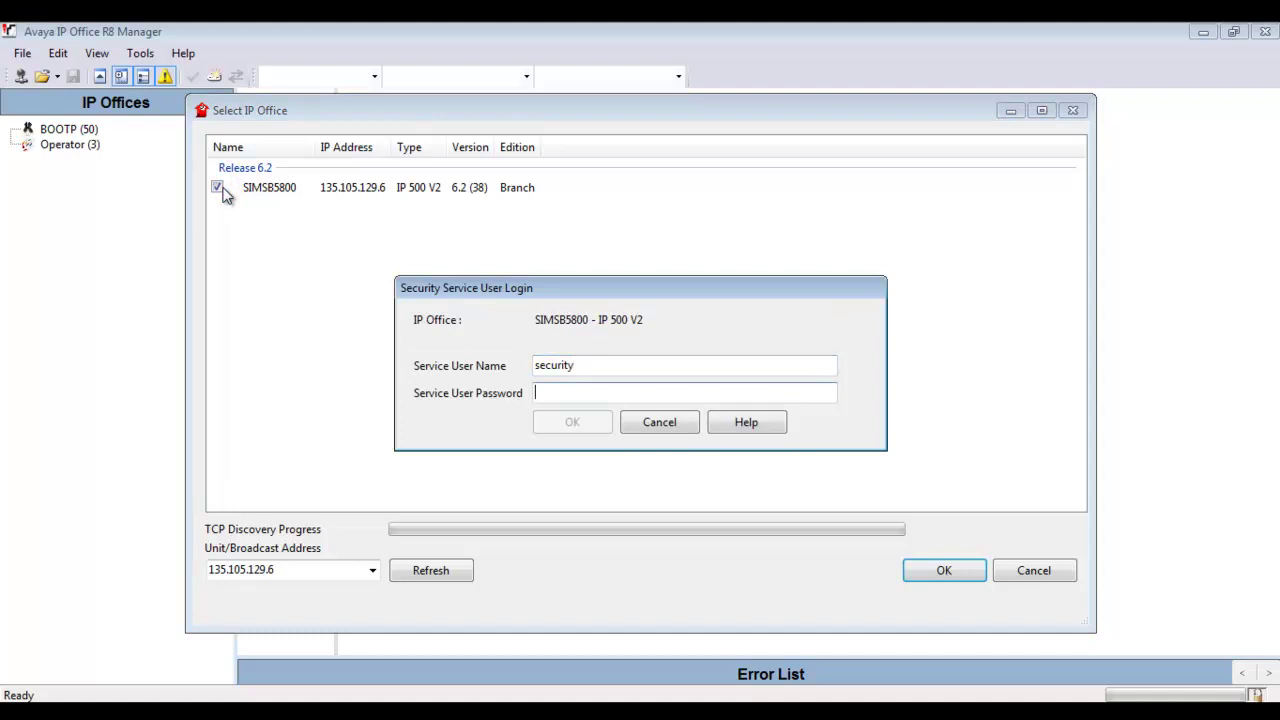
text(securitypwd)
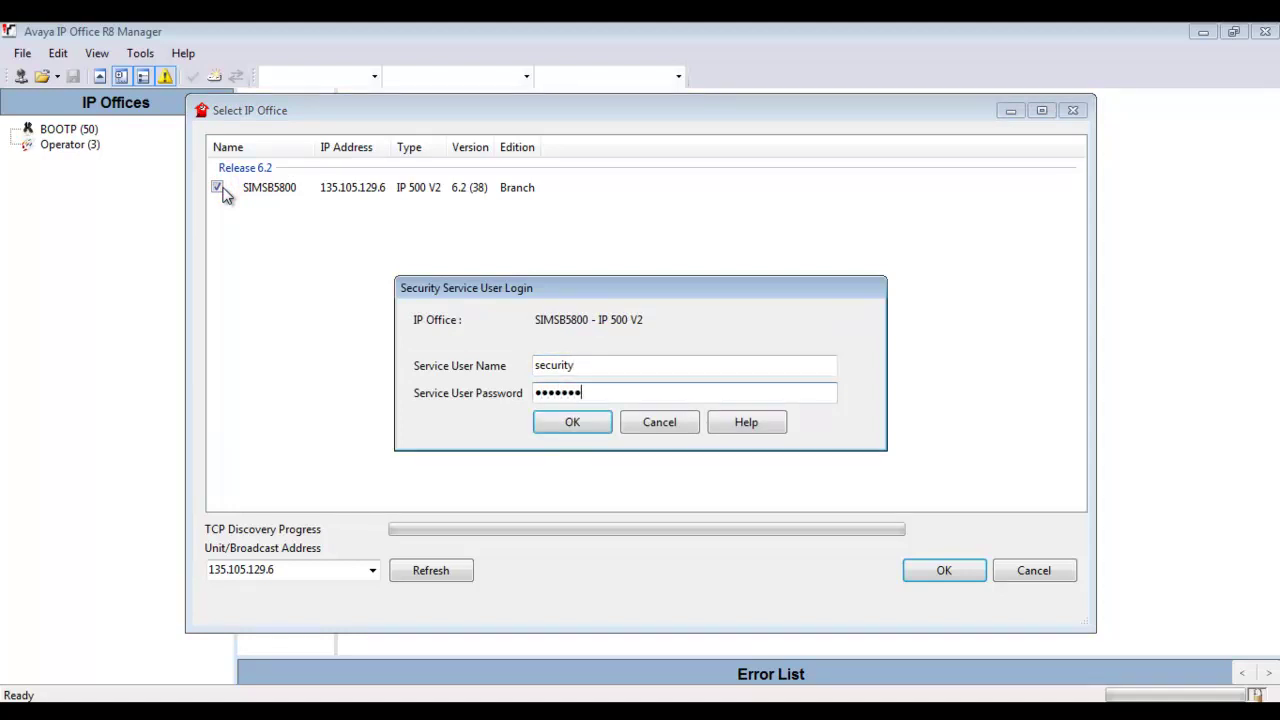
key(Return)
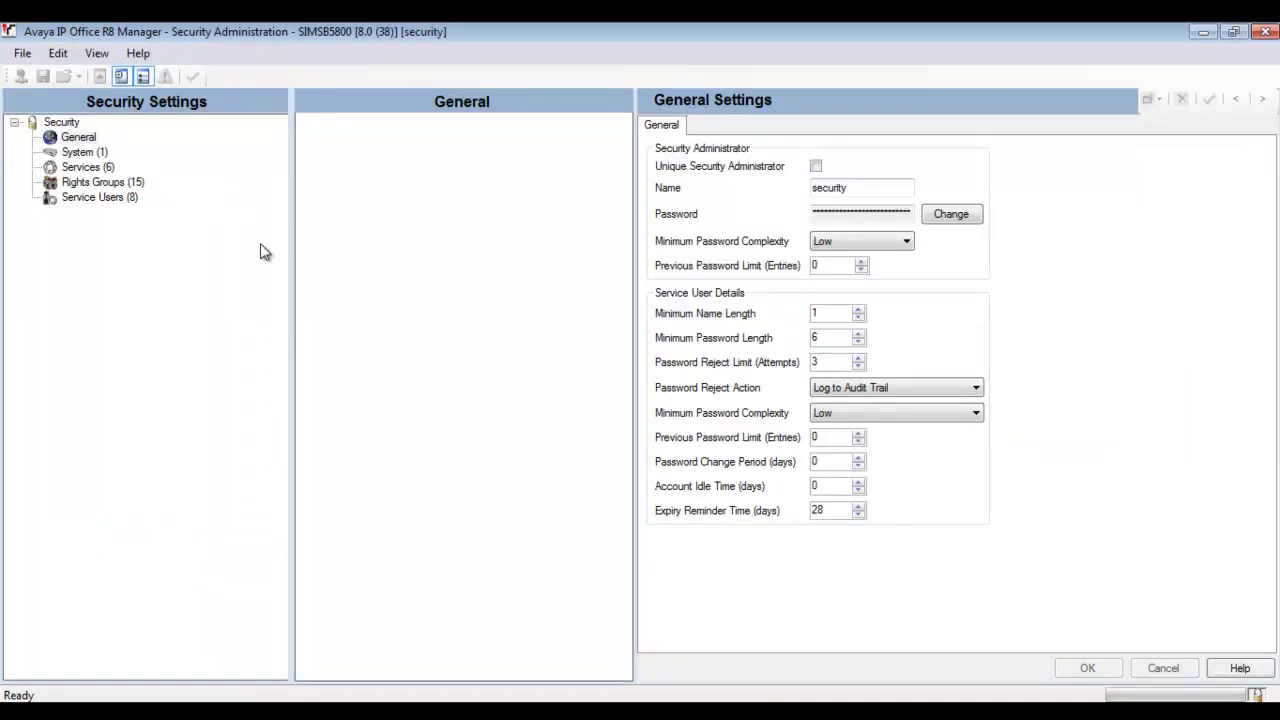
Inspect the Web Services and Configuration services, cancel without changes, then list the Service Users.
click(102, 167)
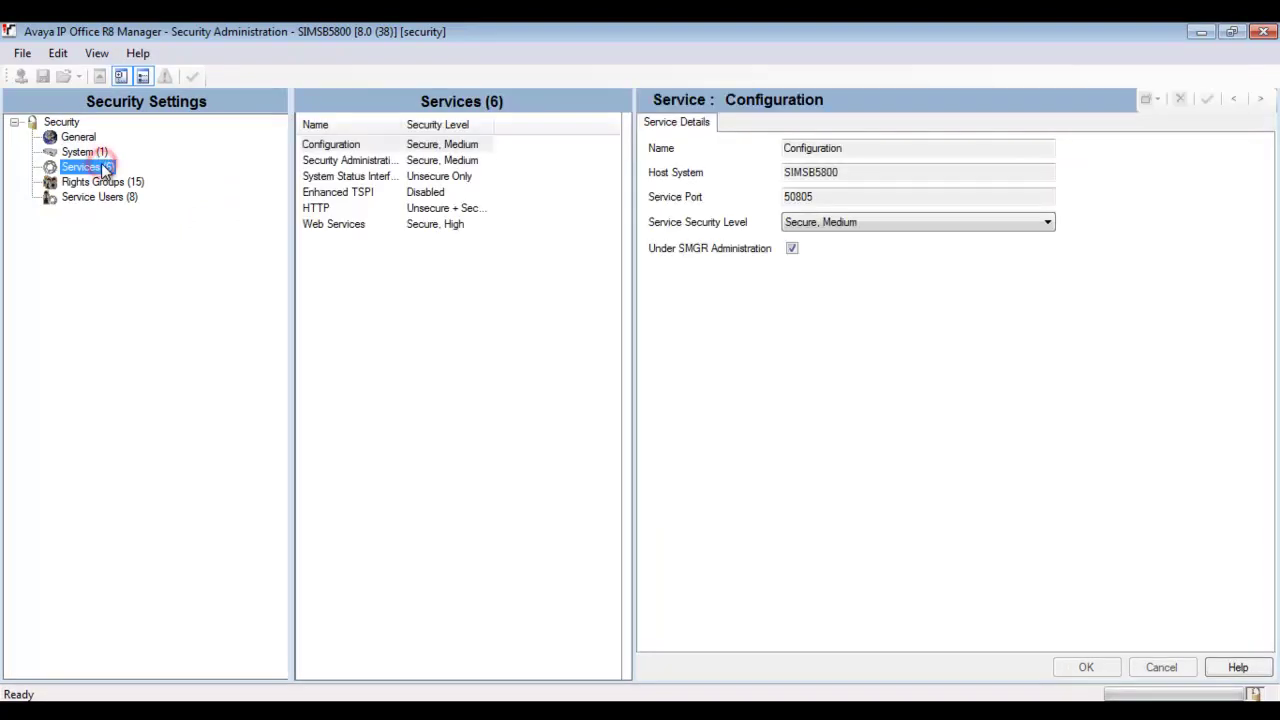
click(349, 226)
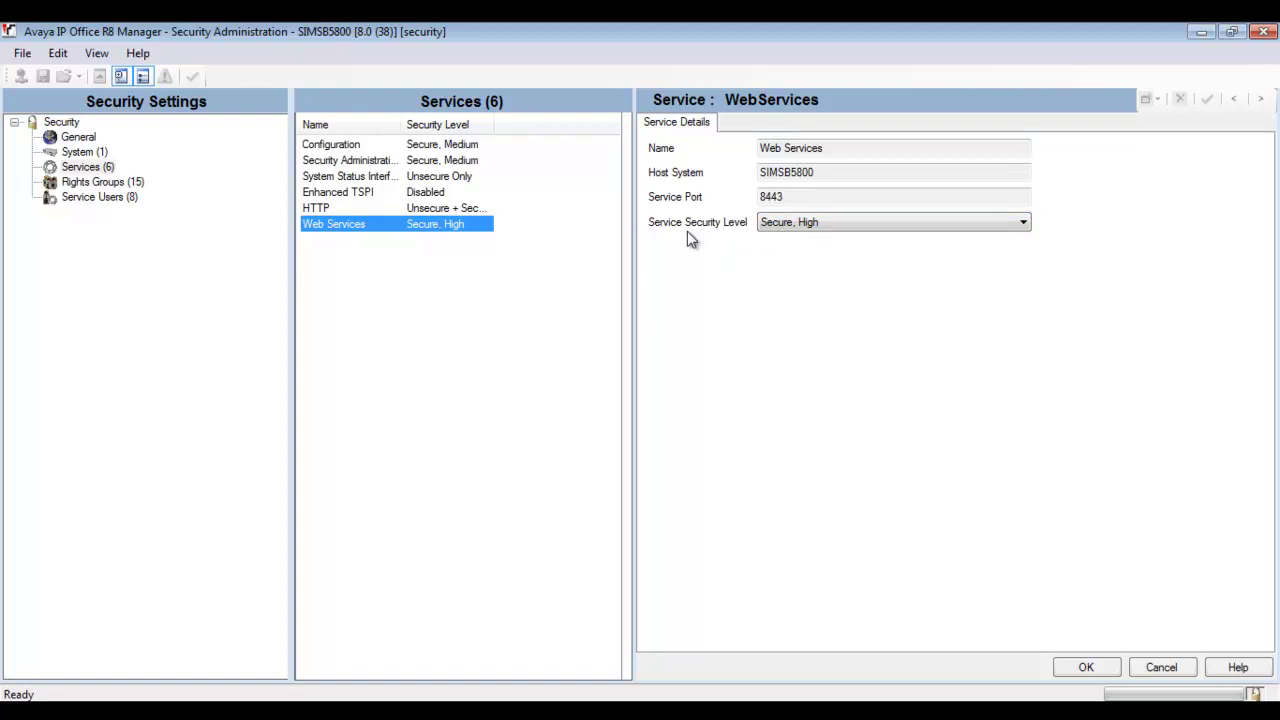
click(449, 146)
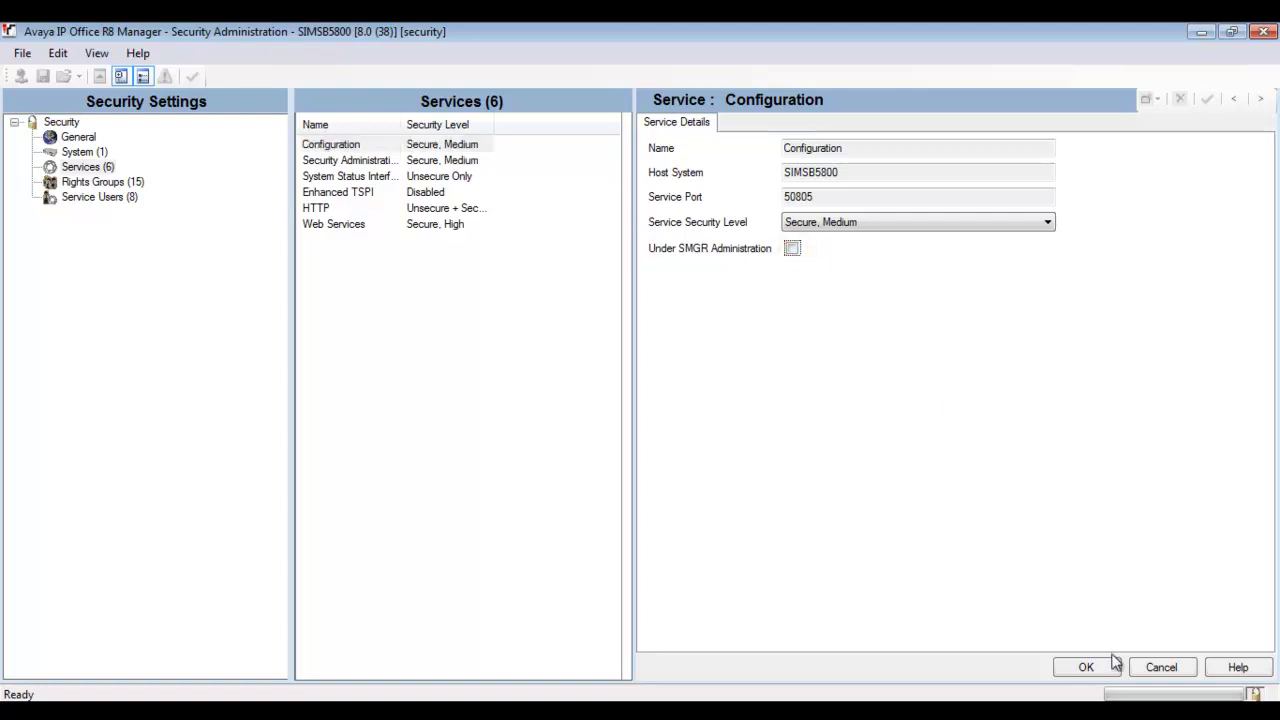
click(1155, 669)
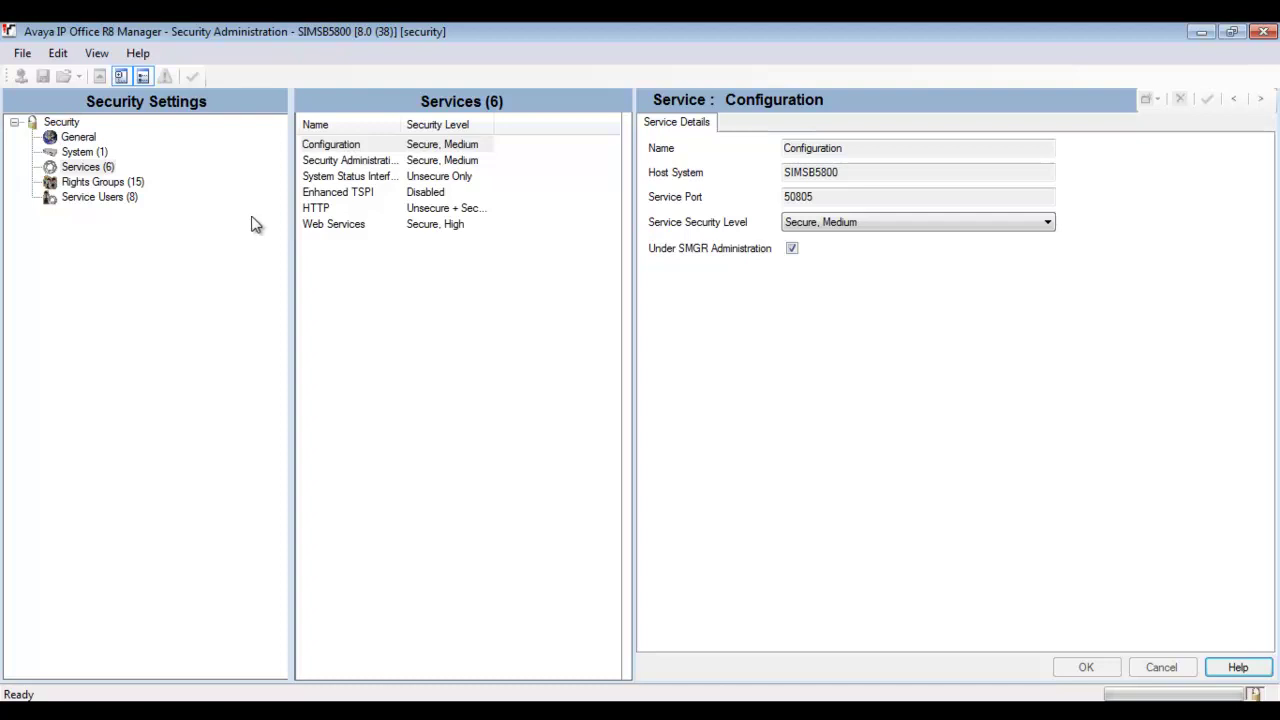
click(100, 196)
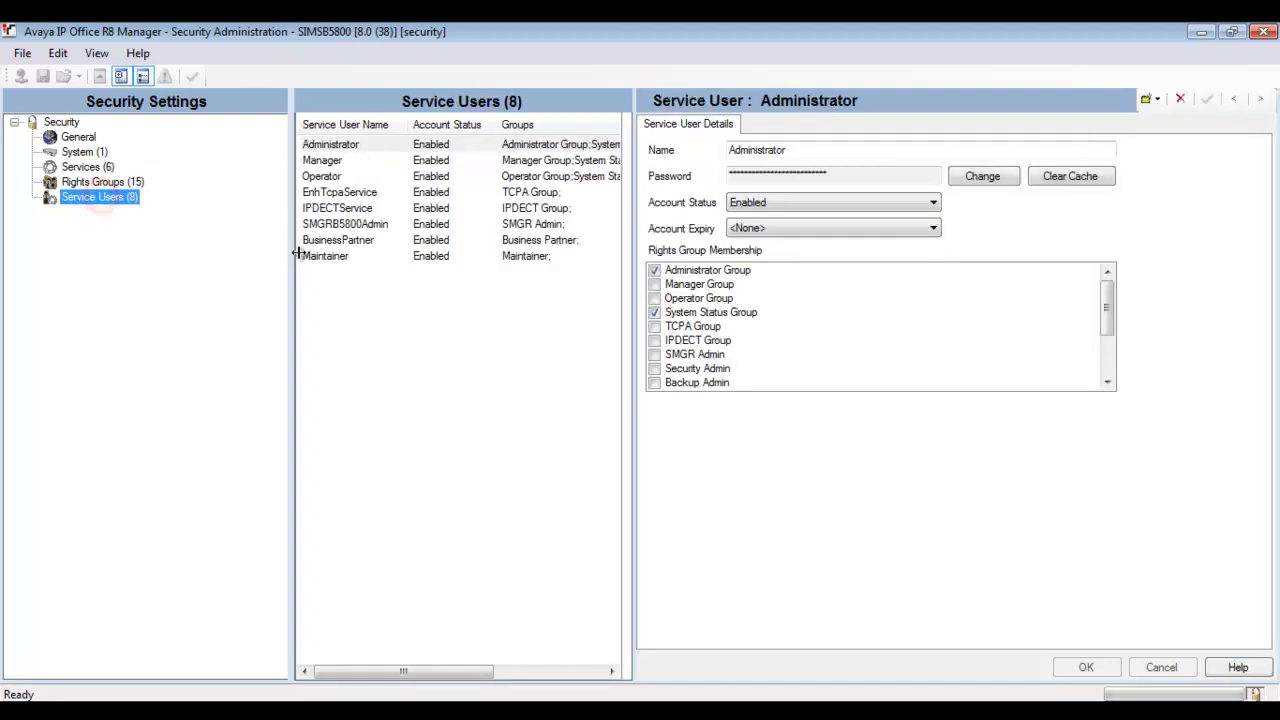
Show SMGRB5800Admin's details, highlight its SMGR Admin group membership, and select the password field.
click(340, 225)
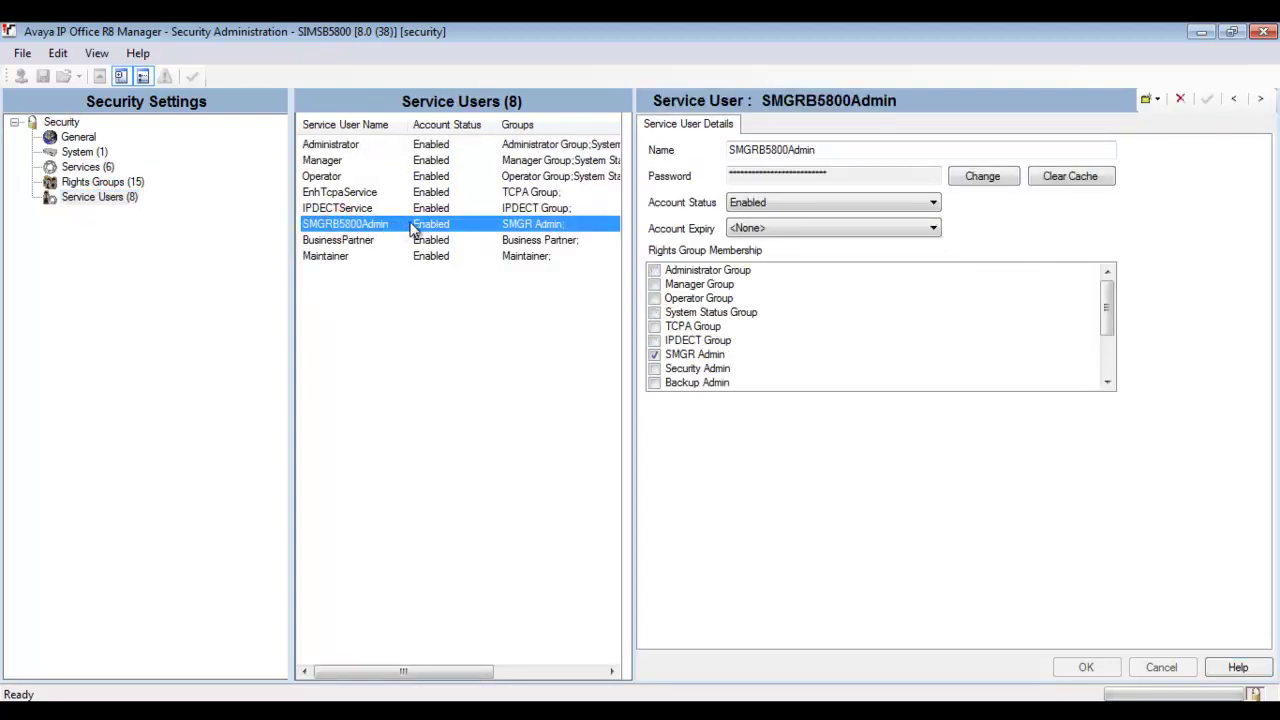
click(737, 358)
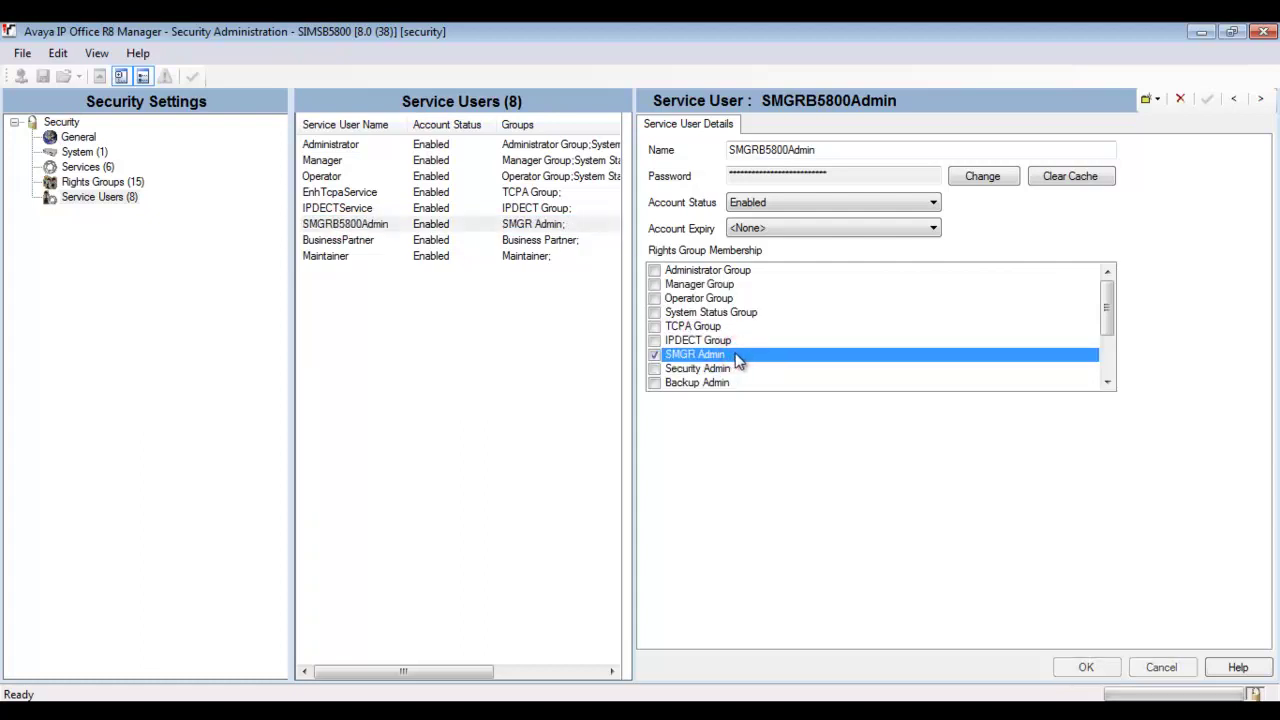
click(837, 174)
drag(839, 174, 680, 168)
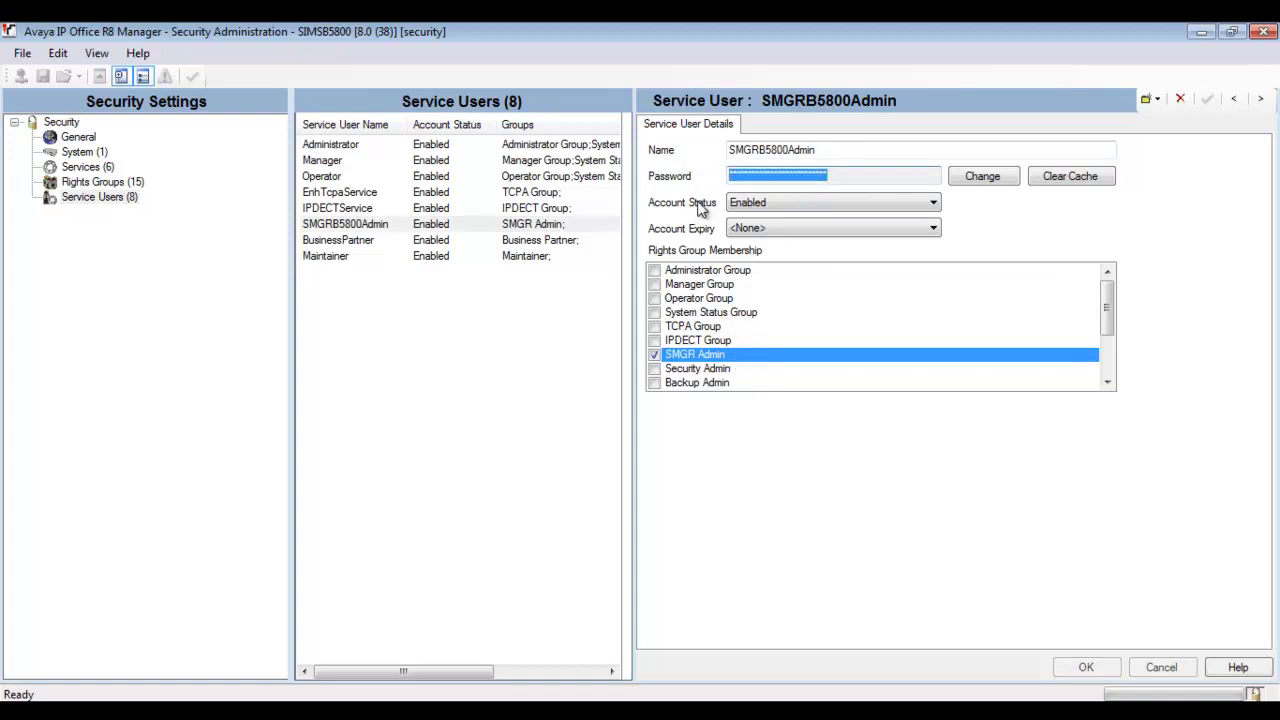